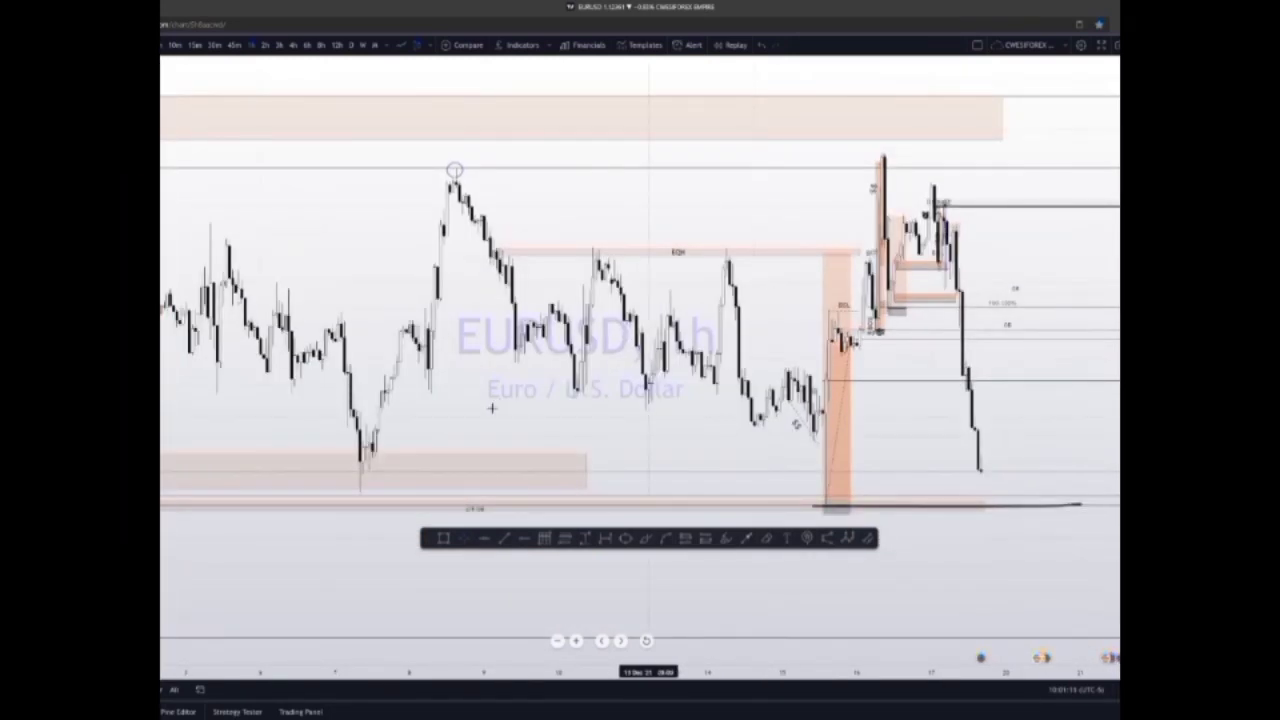
Lower the upper edge of the shaded demand zone at the early-December low on the 1h chart.
scroll(491, 408, down, 2)
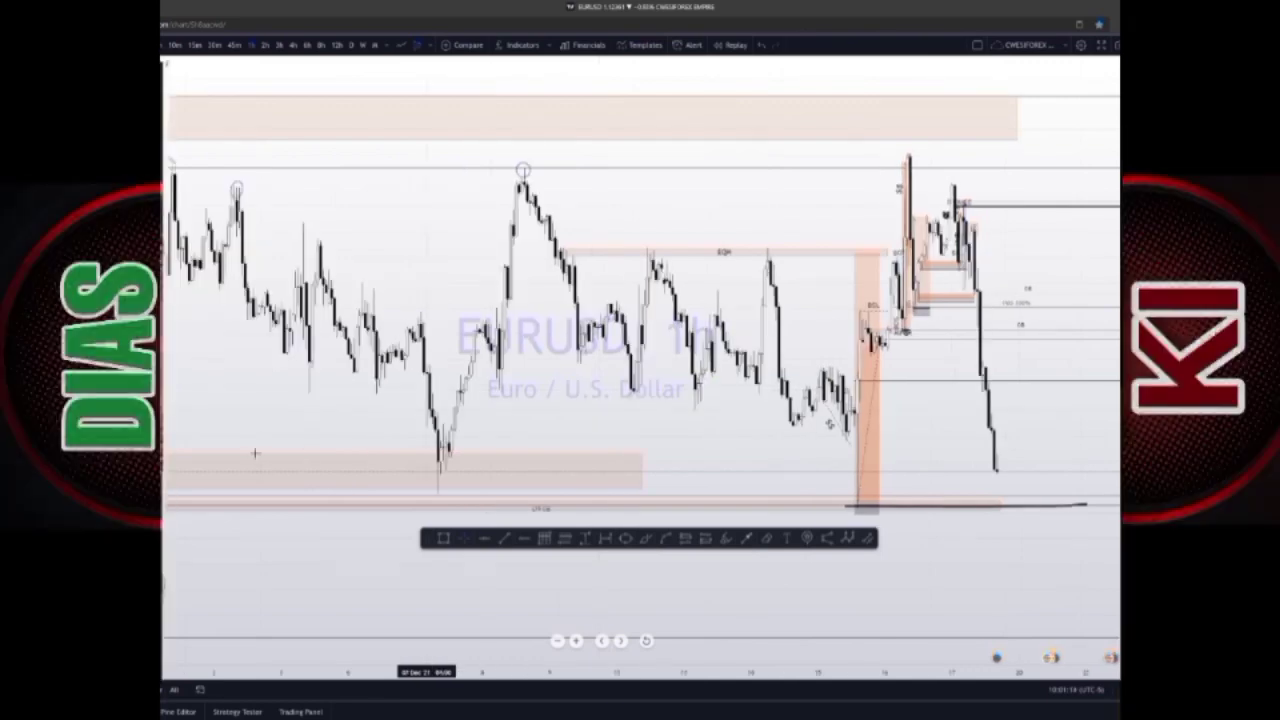
click(293, 458)
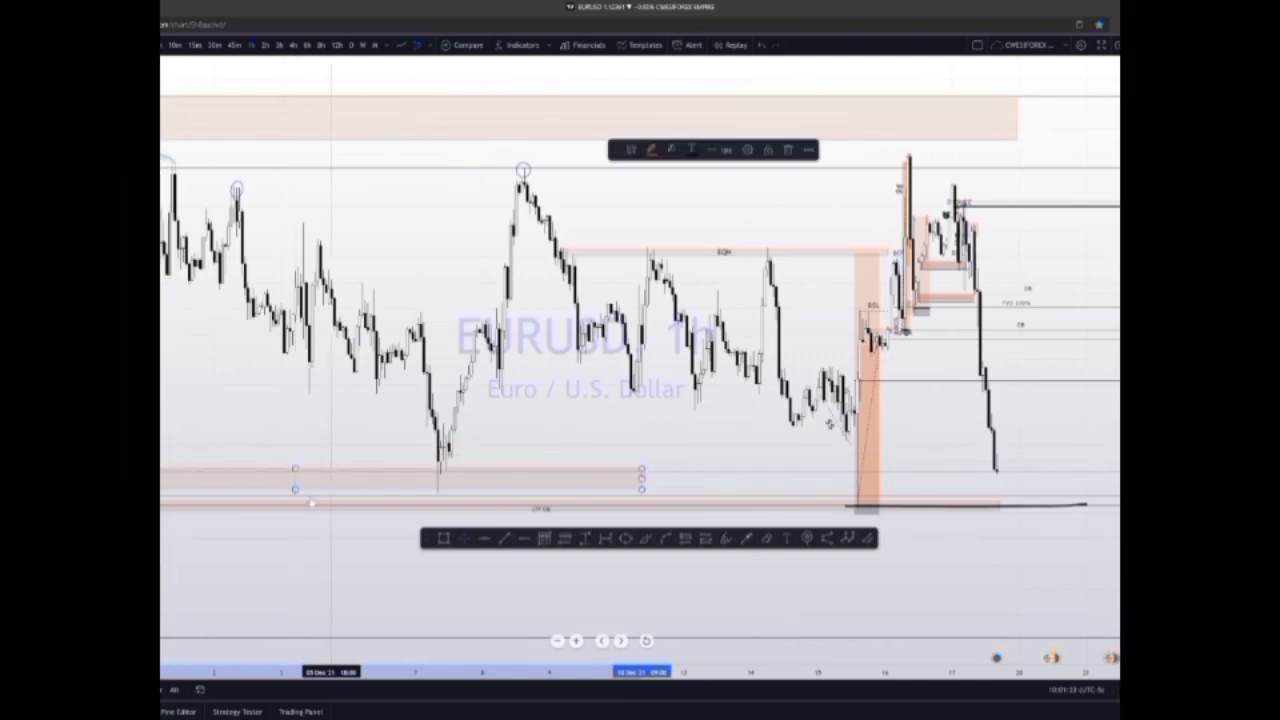
click(288, 494)
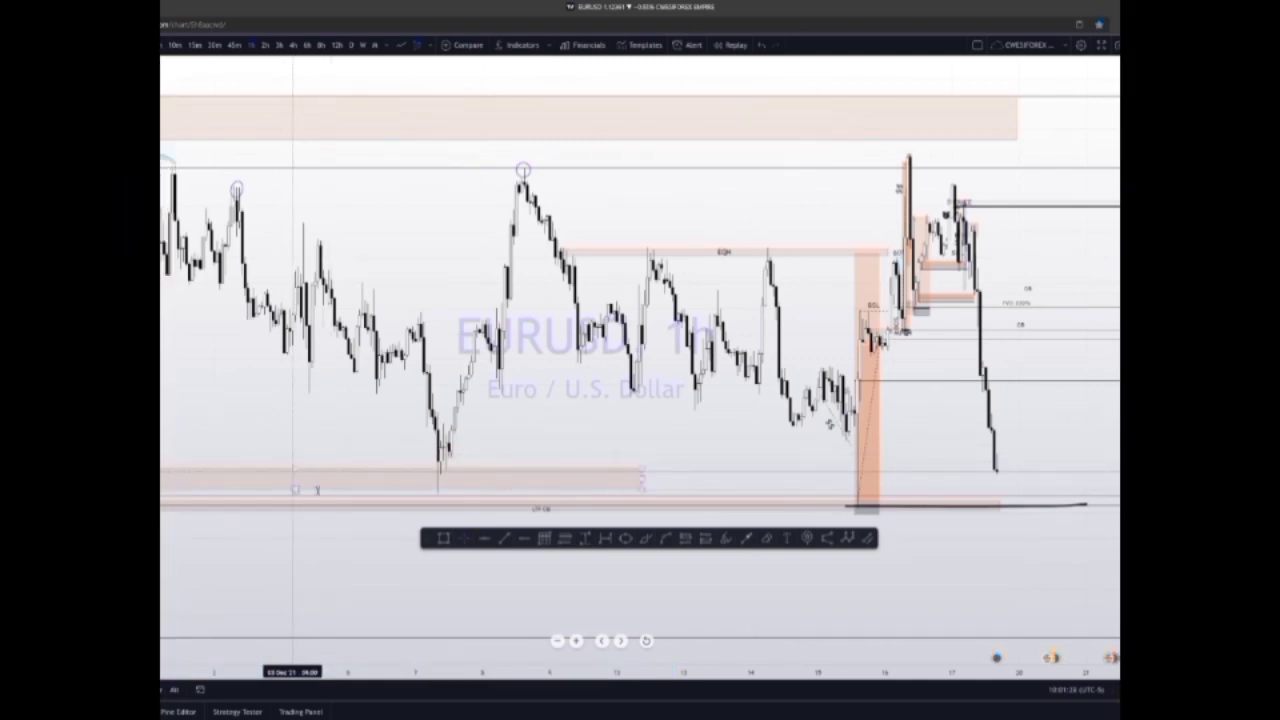
click(316, 489)
drag(512, 429, 577, 429)
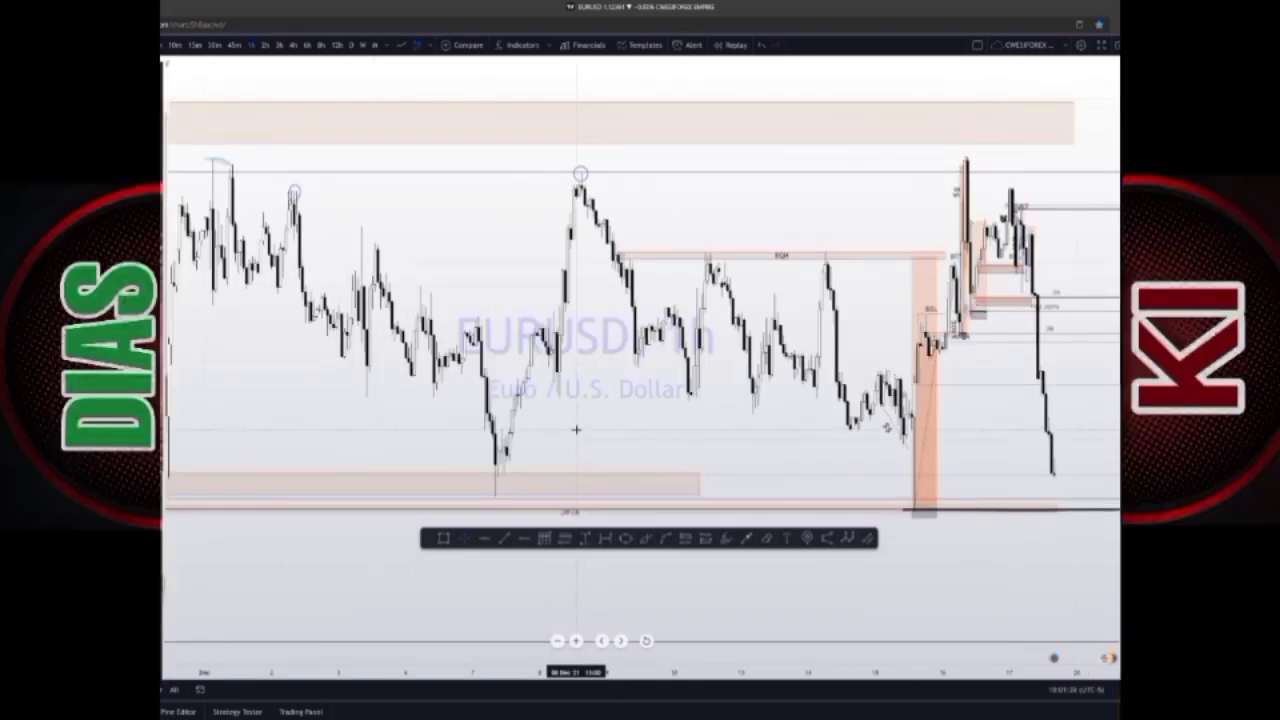
Mark the 14–16 December consolidation with a temporary rectangle and delete it.
scroll(608, 389, down, 2)
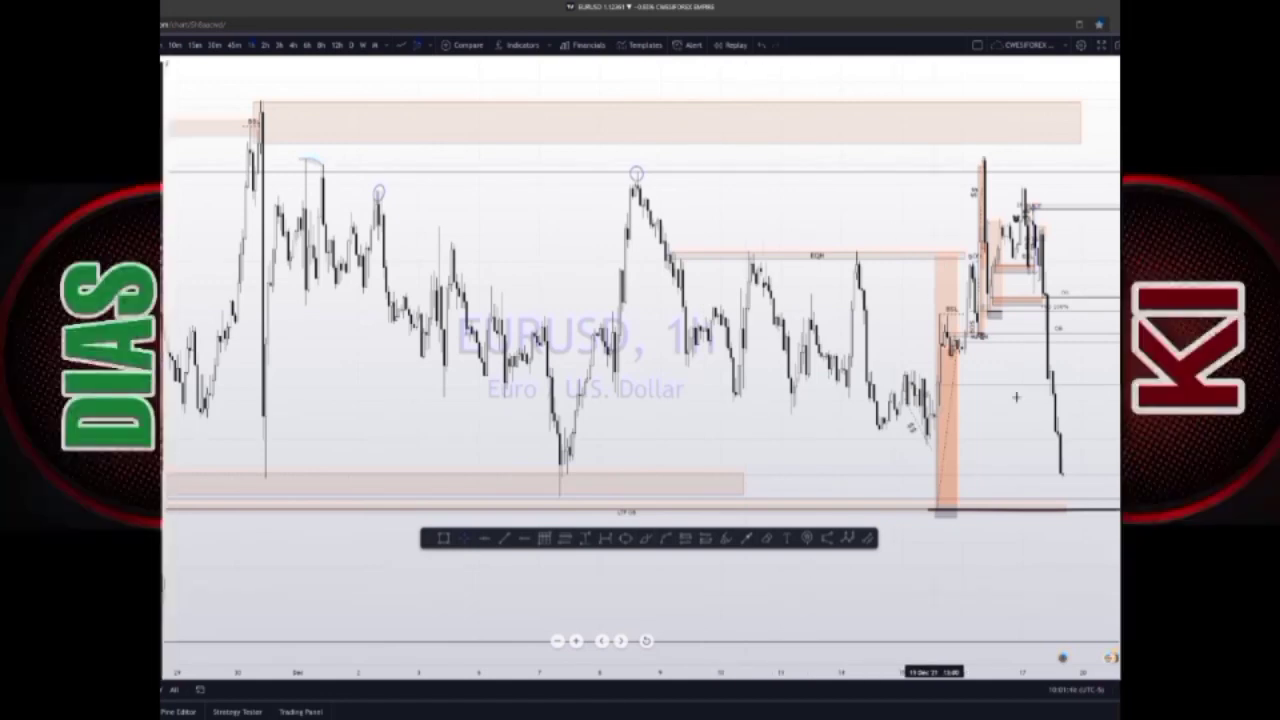
scroll(967, 436, up, 1)
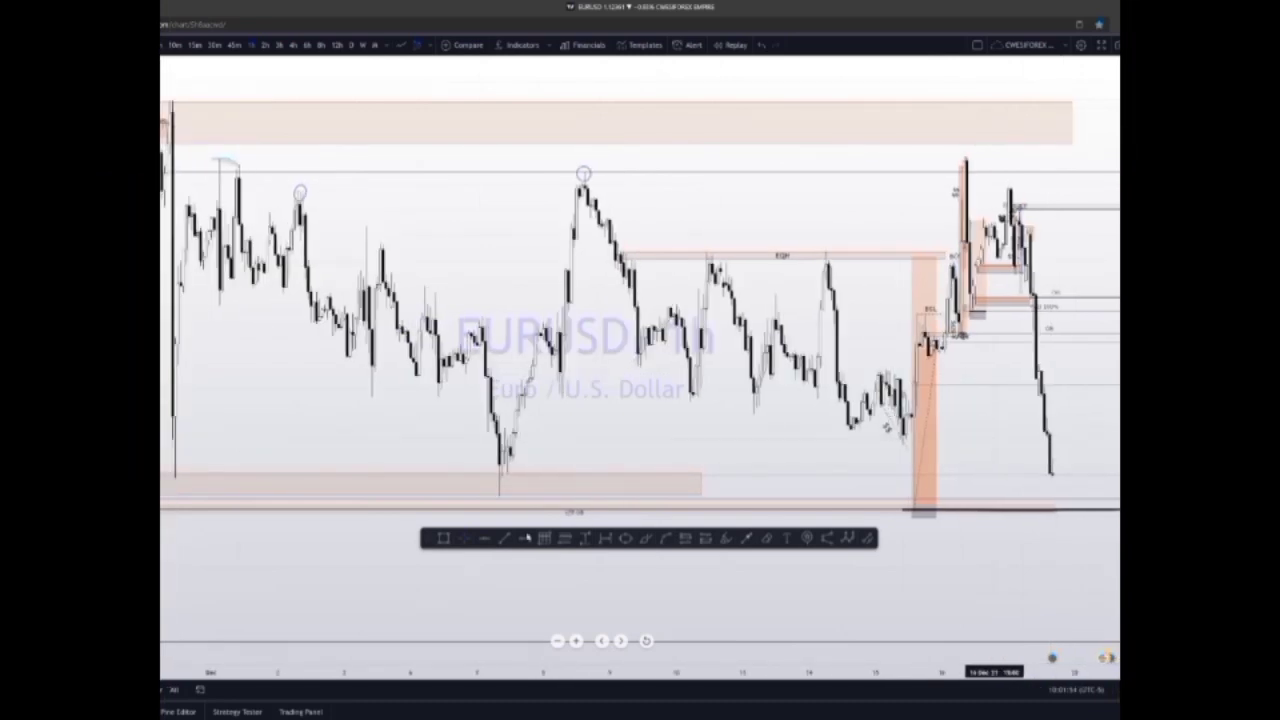
drag(994, 440, 890, 428)
click(447, 539)
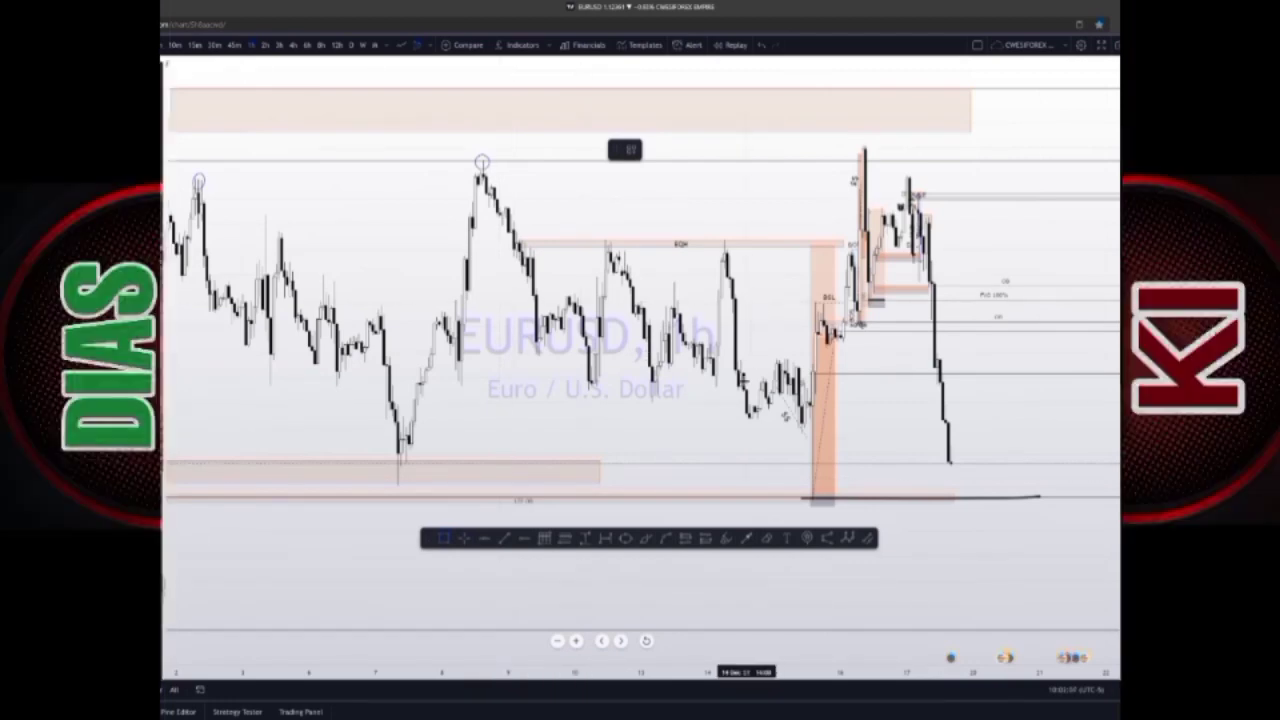
drag(730, 358, 854, 420)
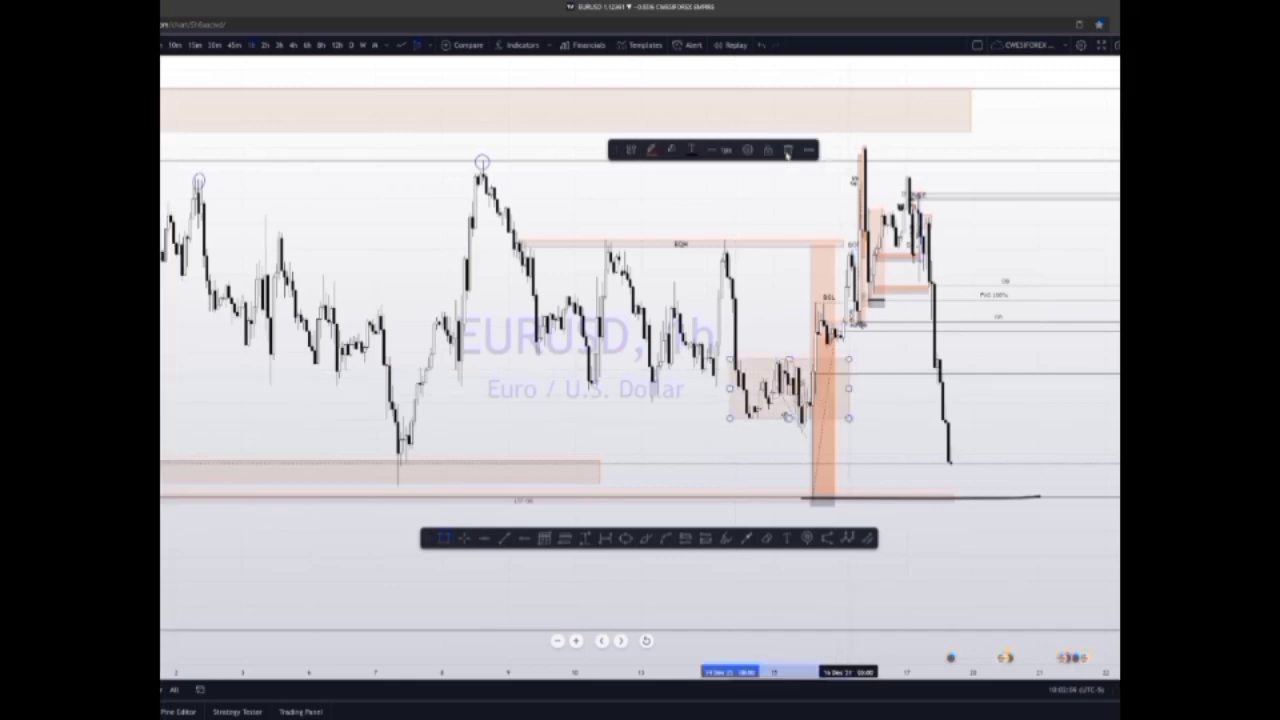
click(788, 151)
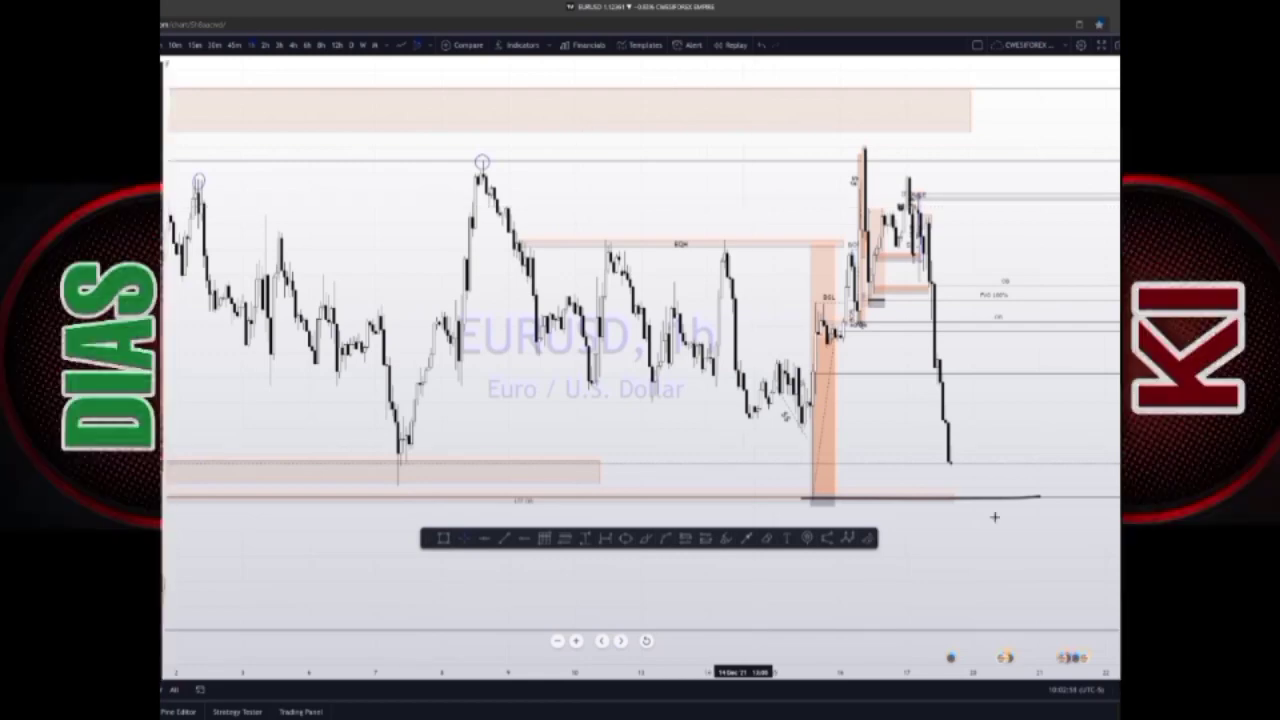
Examine the early- to mid-December swing lows against the demand zones on the 1h chart.
drag(1150, 430, 1150, 500)
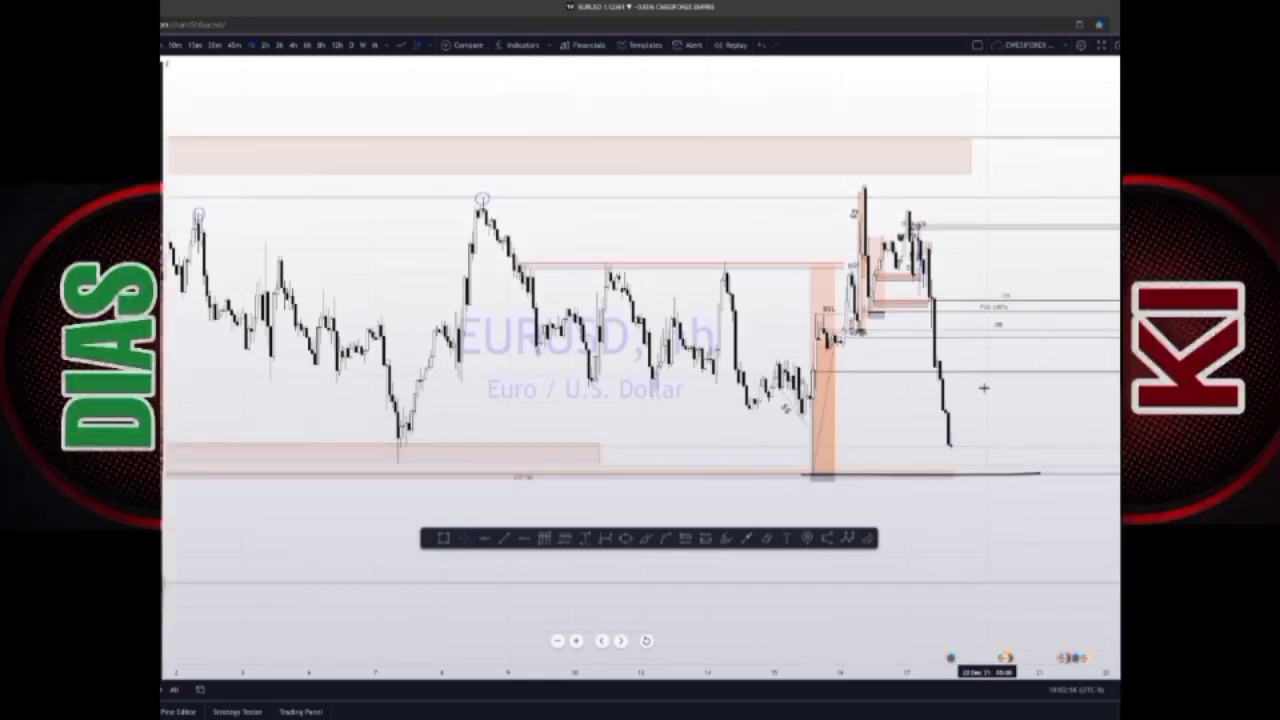
drag(933, 555, 1043, 297)
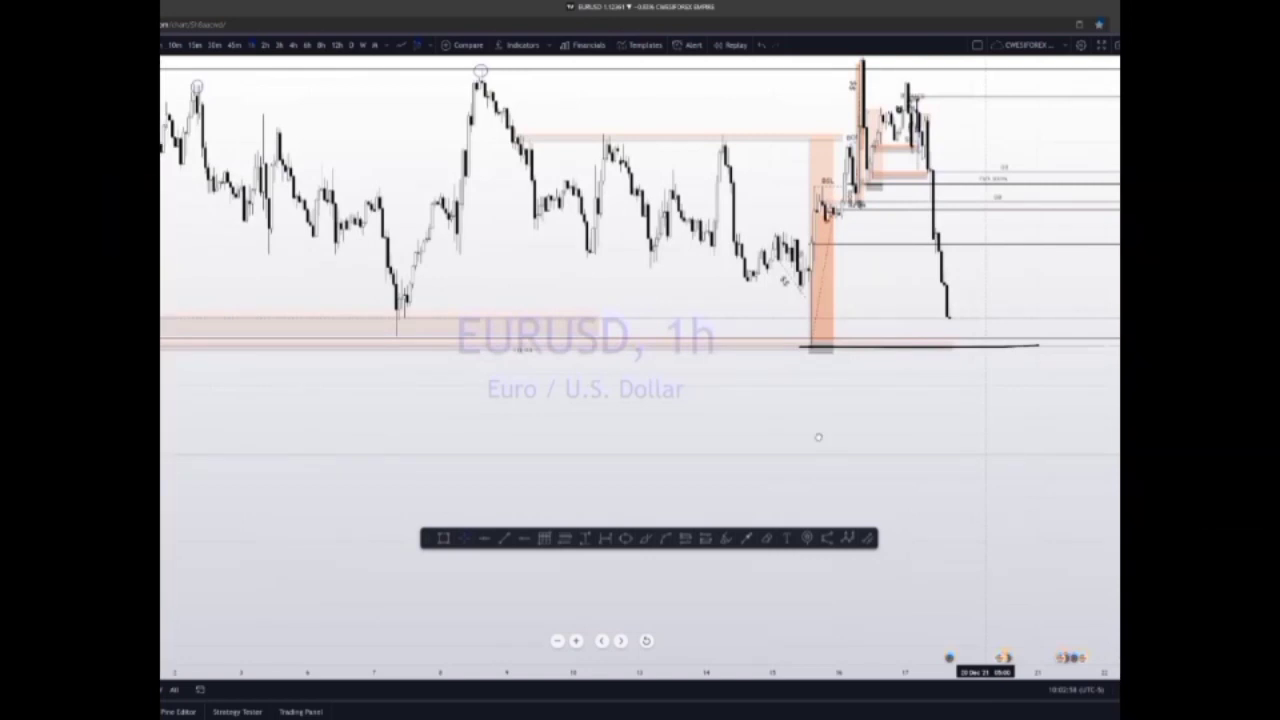
drag(818, 437, 856, 330)
drag(824, 392, 815, 409)
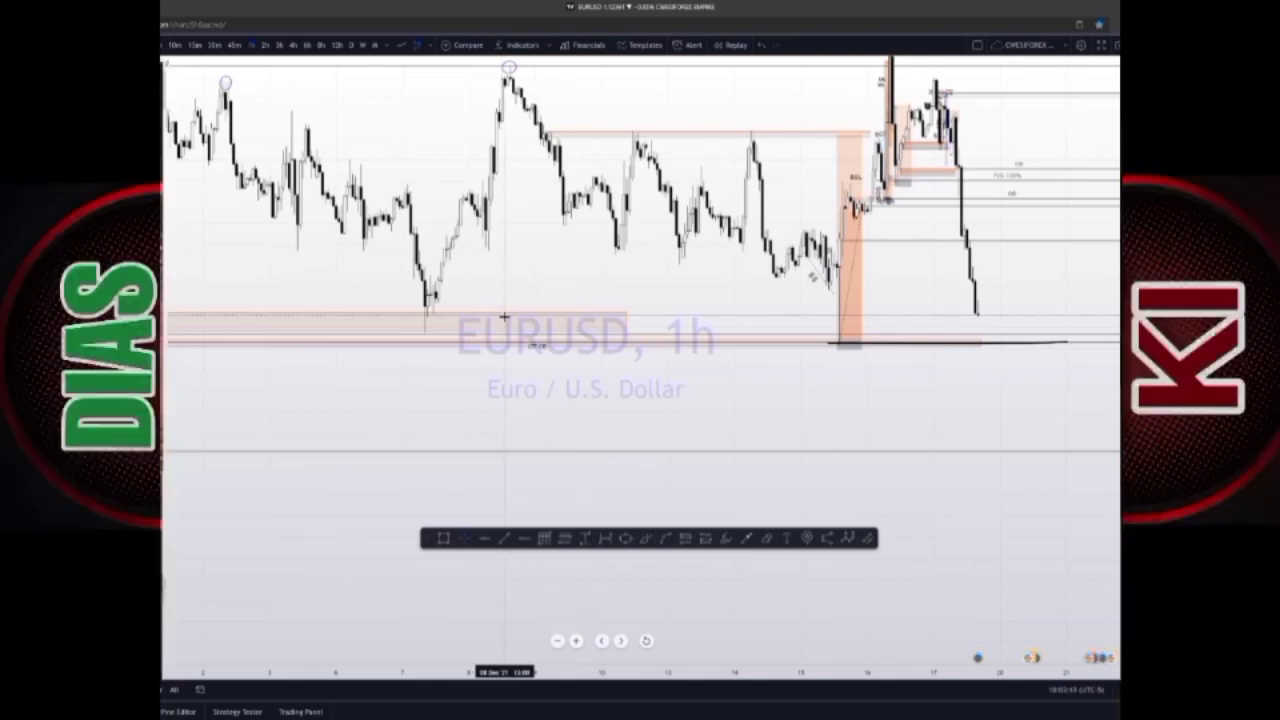
click(505, 316)
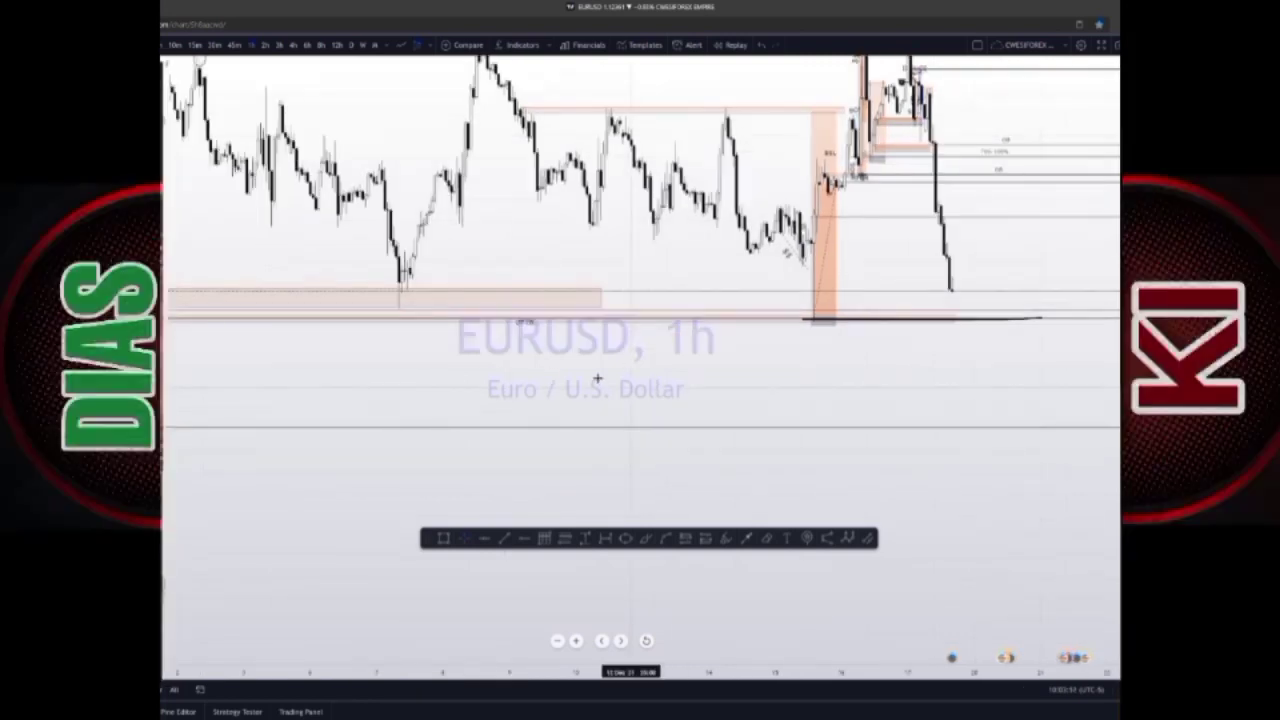
scroll(597, 378, down, 1)
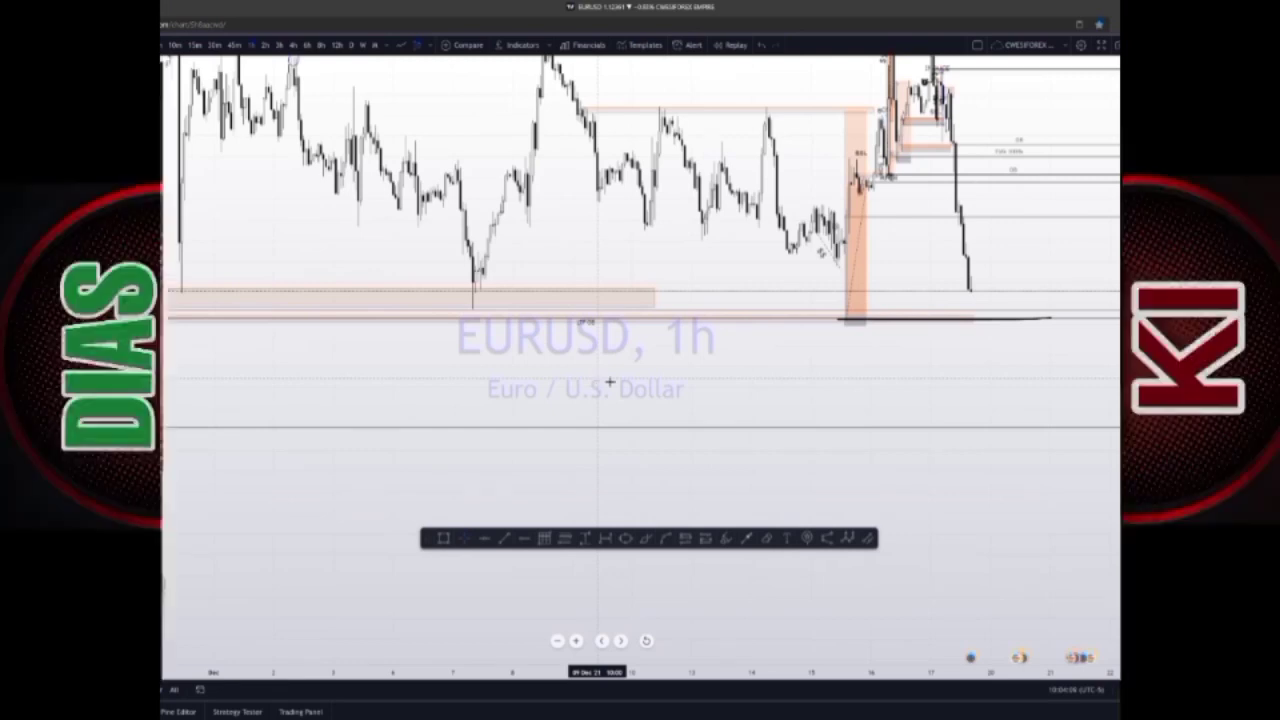
click(502, 538)
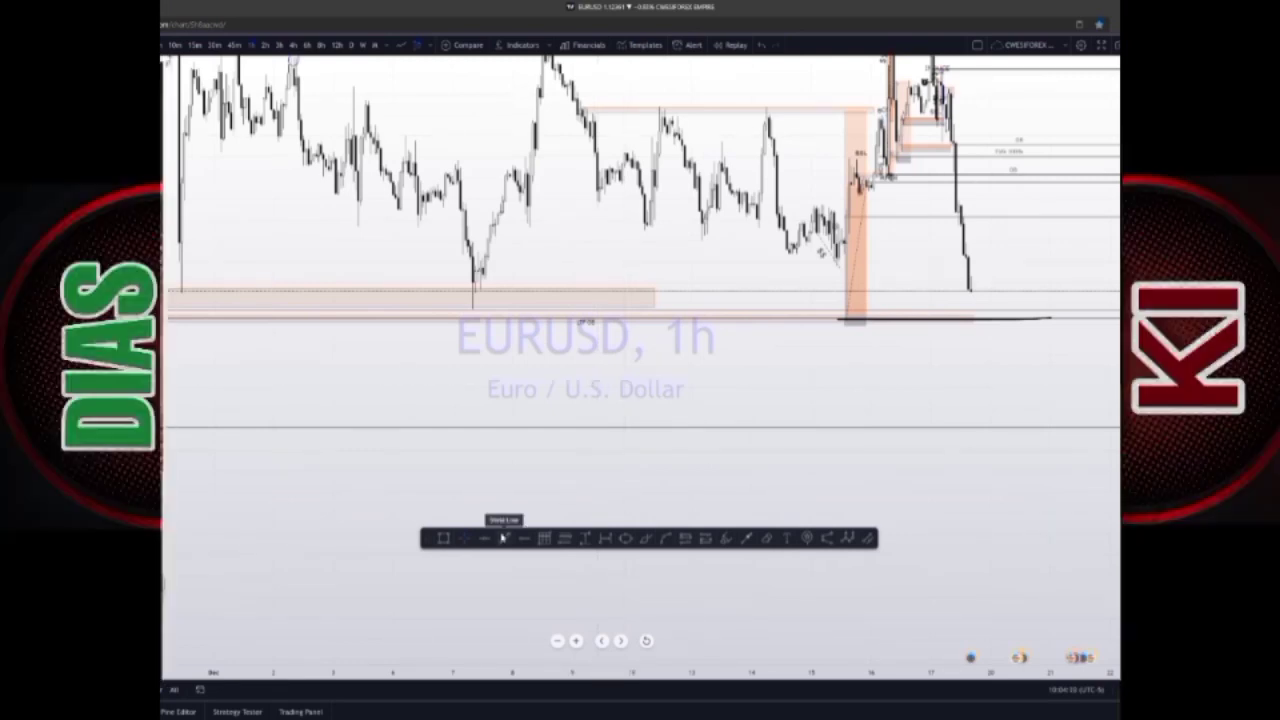
key(Escape)
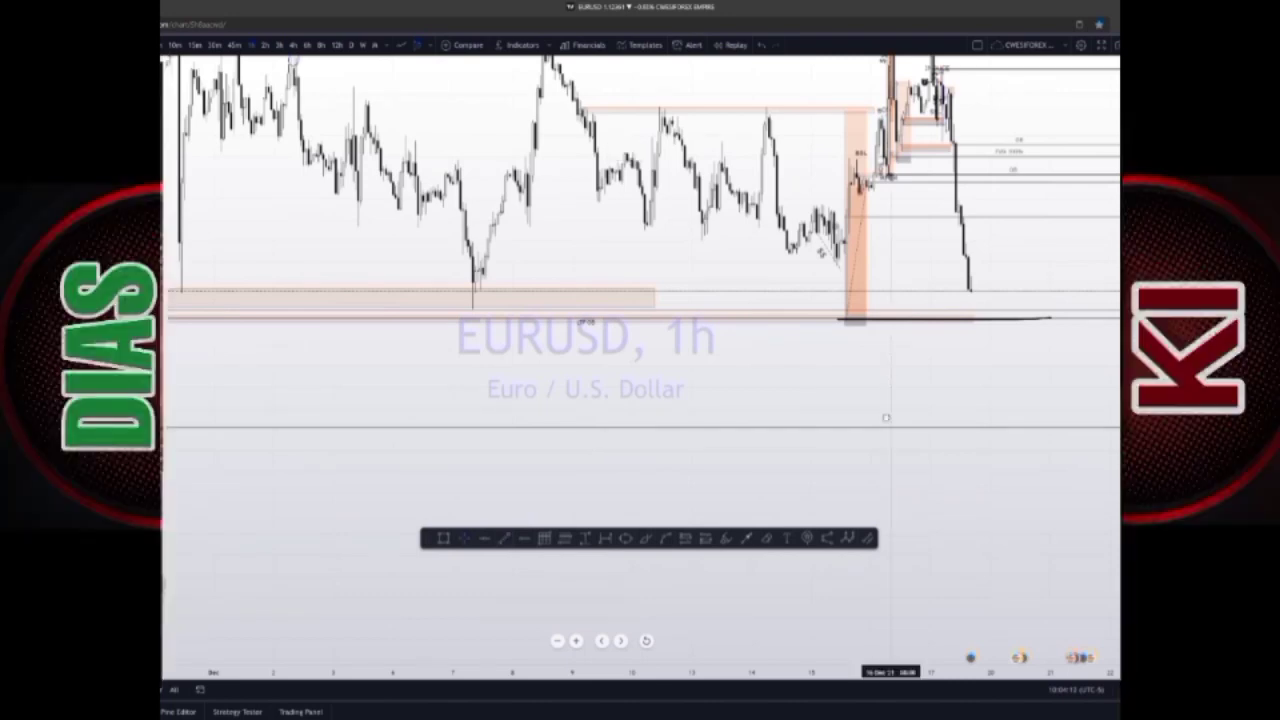
drag(523, 296, 514, 349)
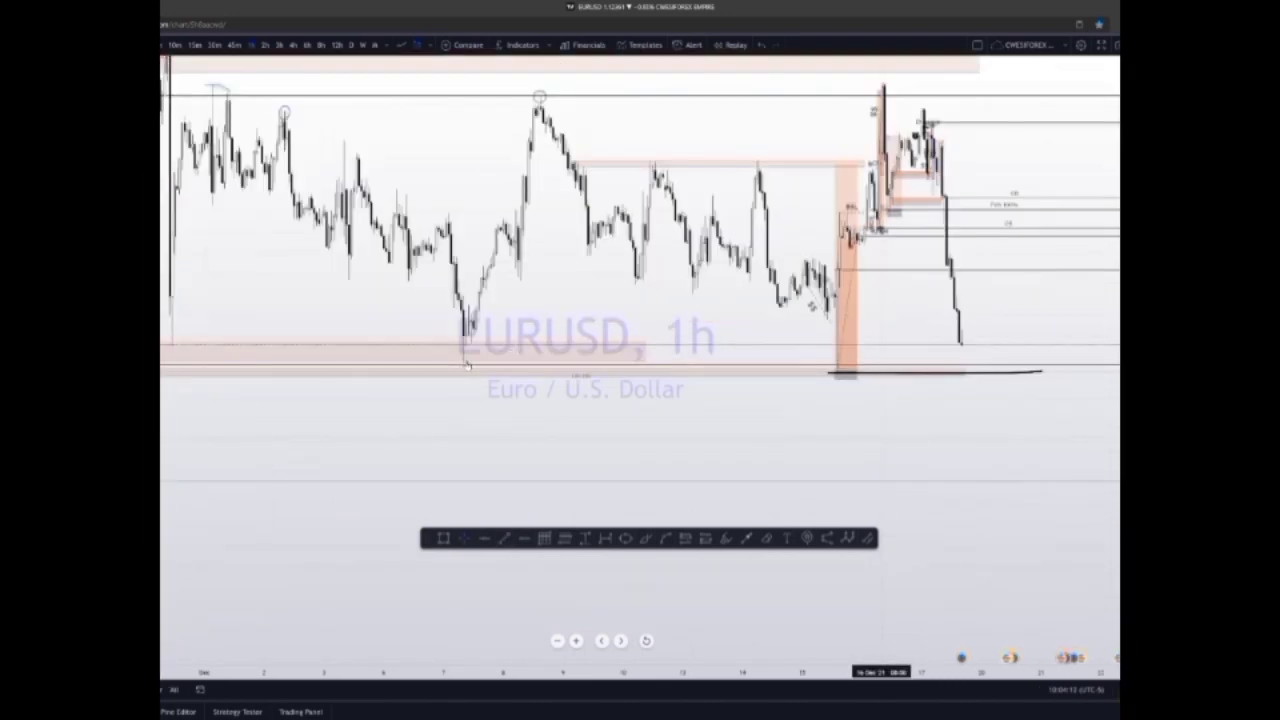
click(463, 366)
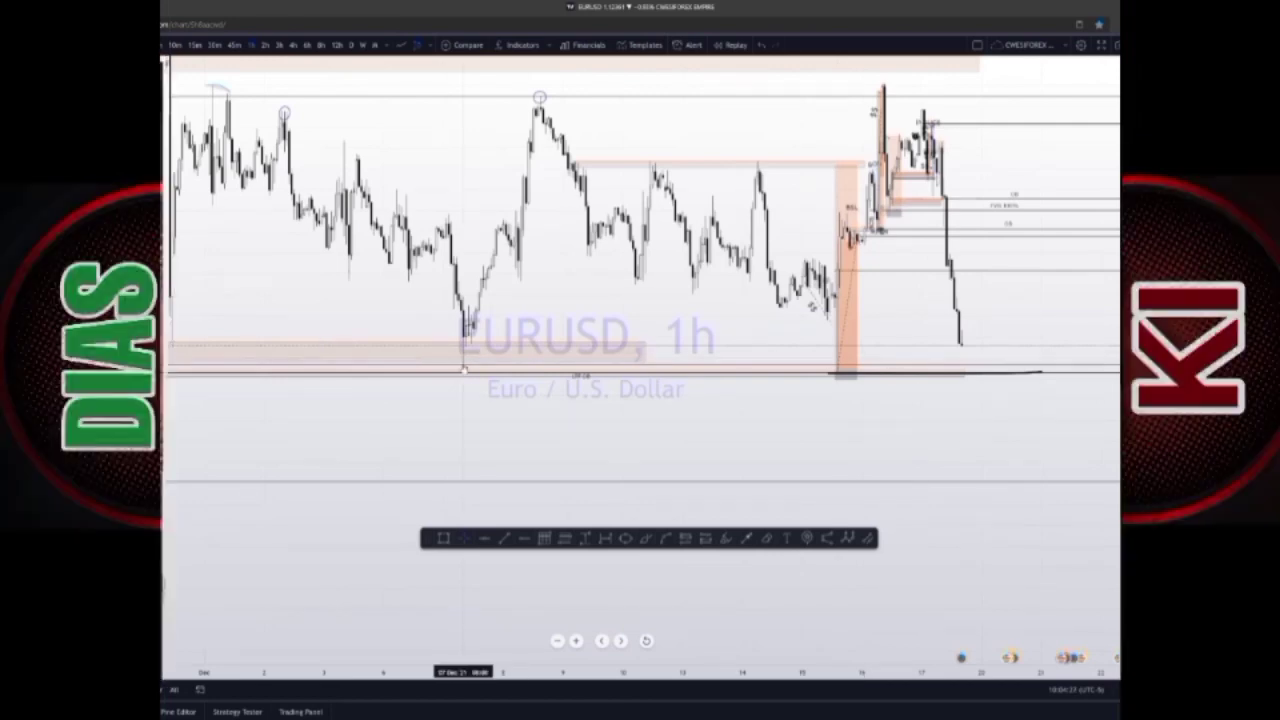
click(806, 378)
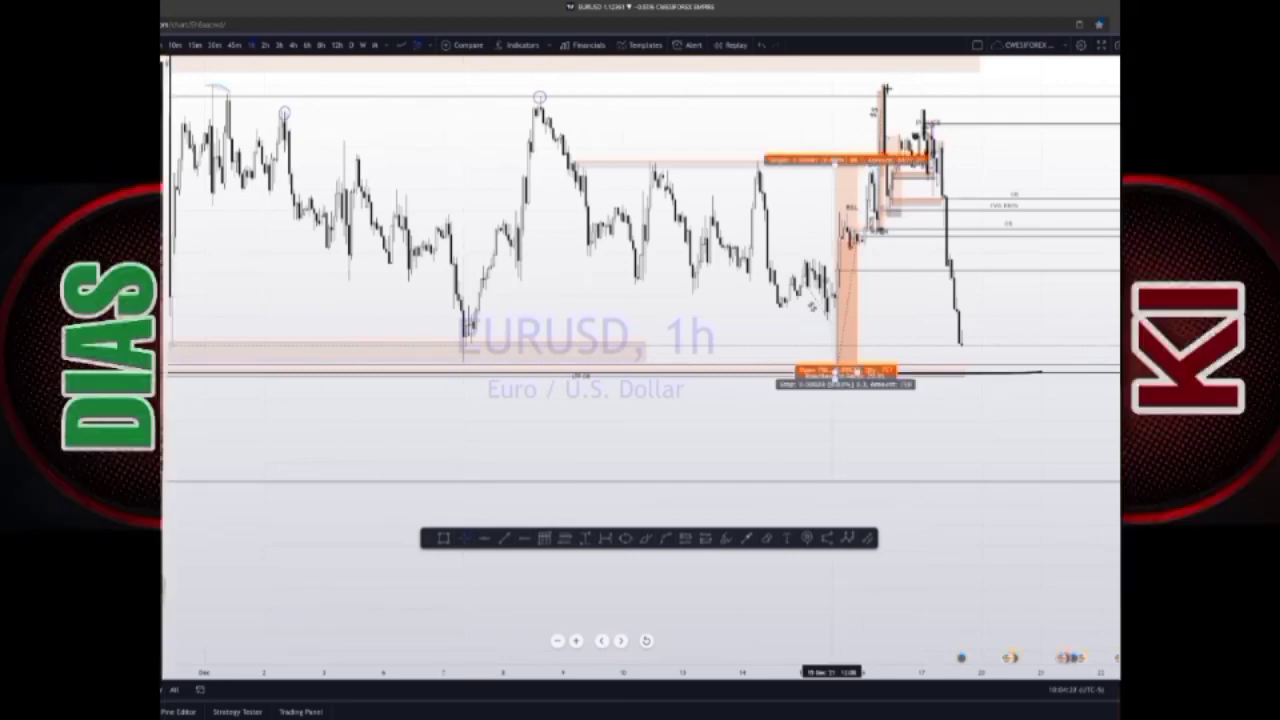
click(812, 86)
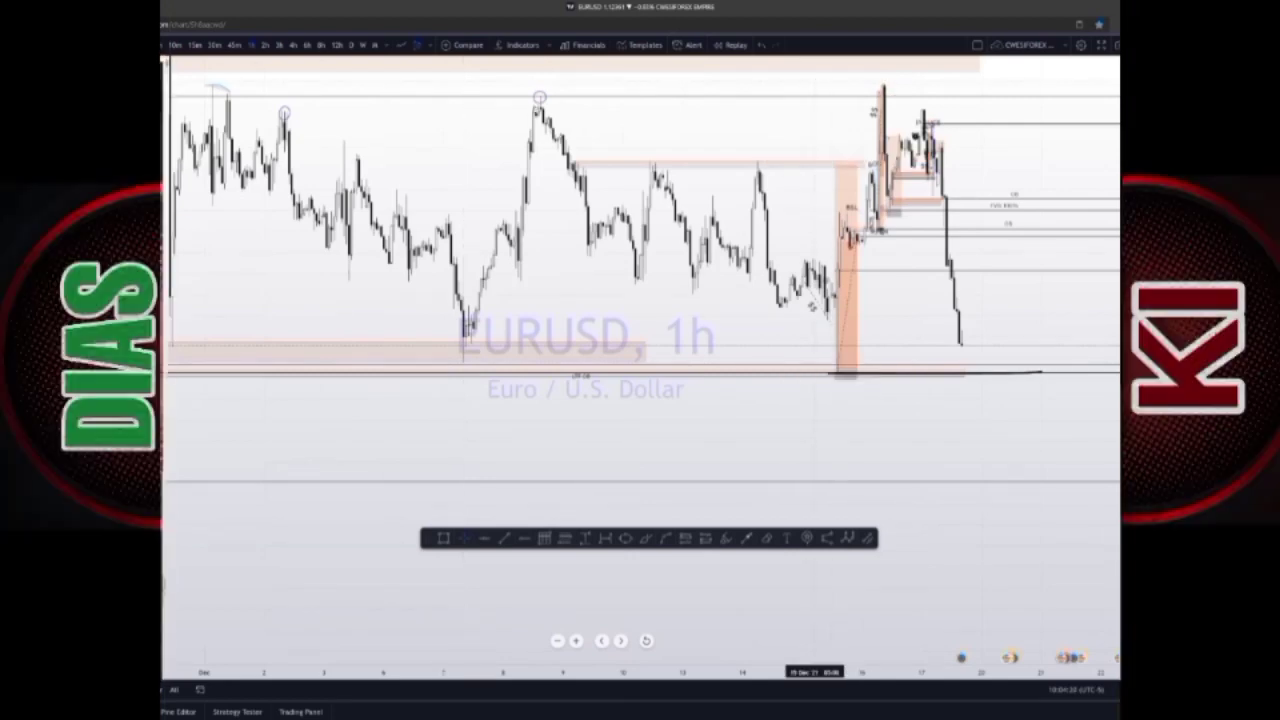
Draw a trend line from the 16 December peak to the 17 December lower high and apply the SMS UP drawing template.
drag(812, 86, 814, 97)
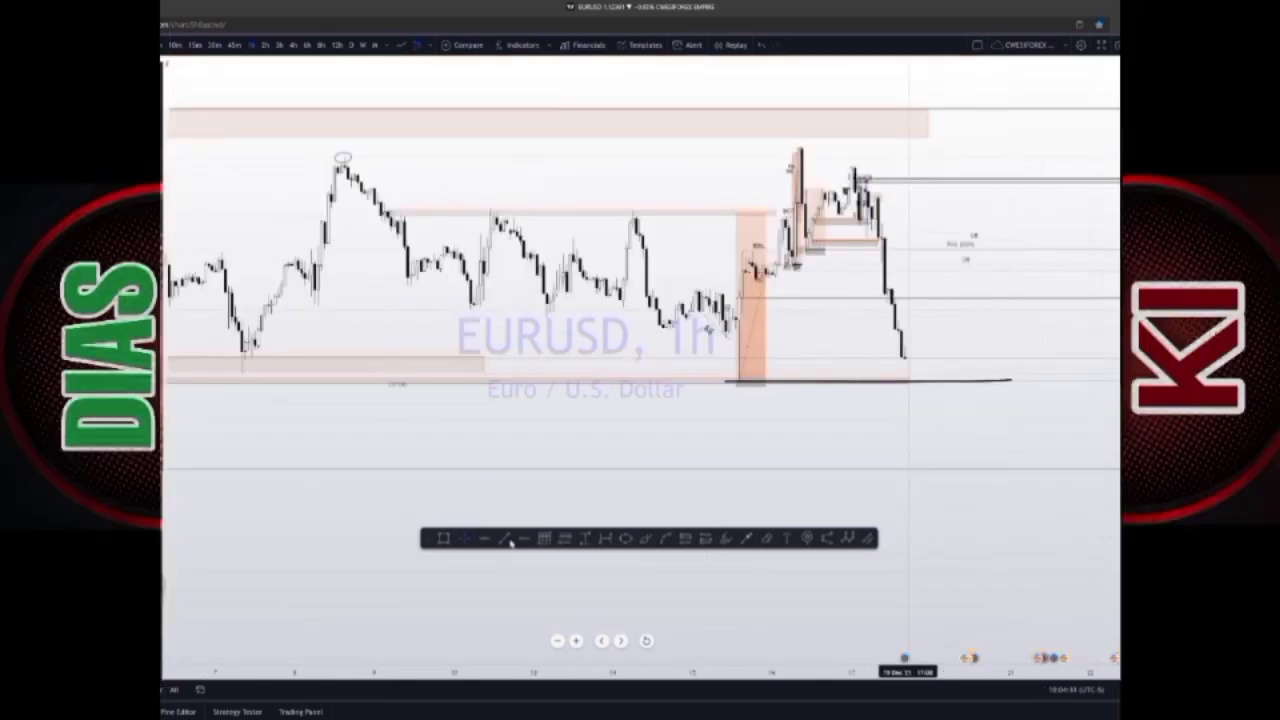
click(500, 539)
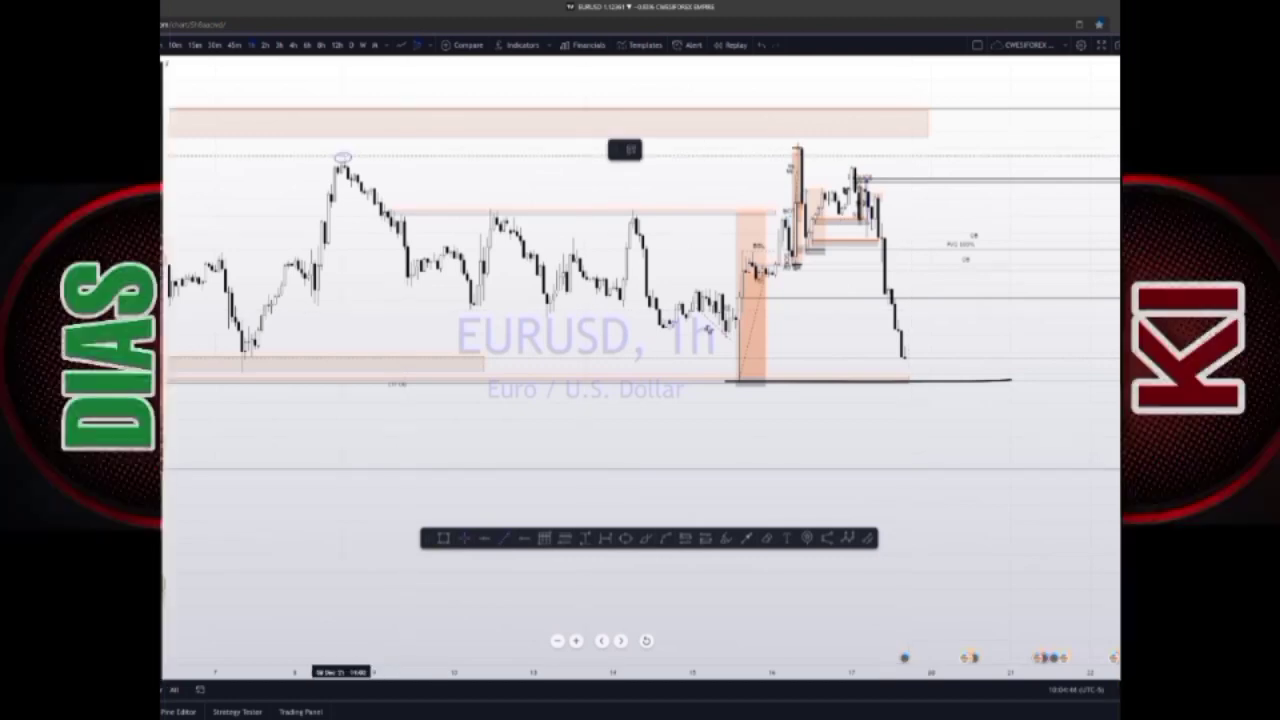
click(799, 148)
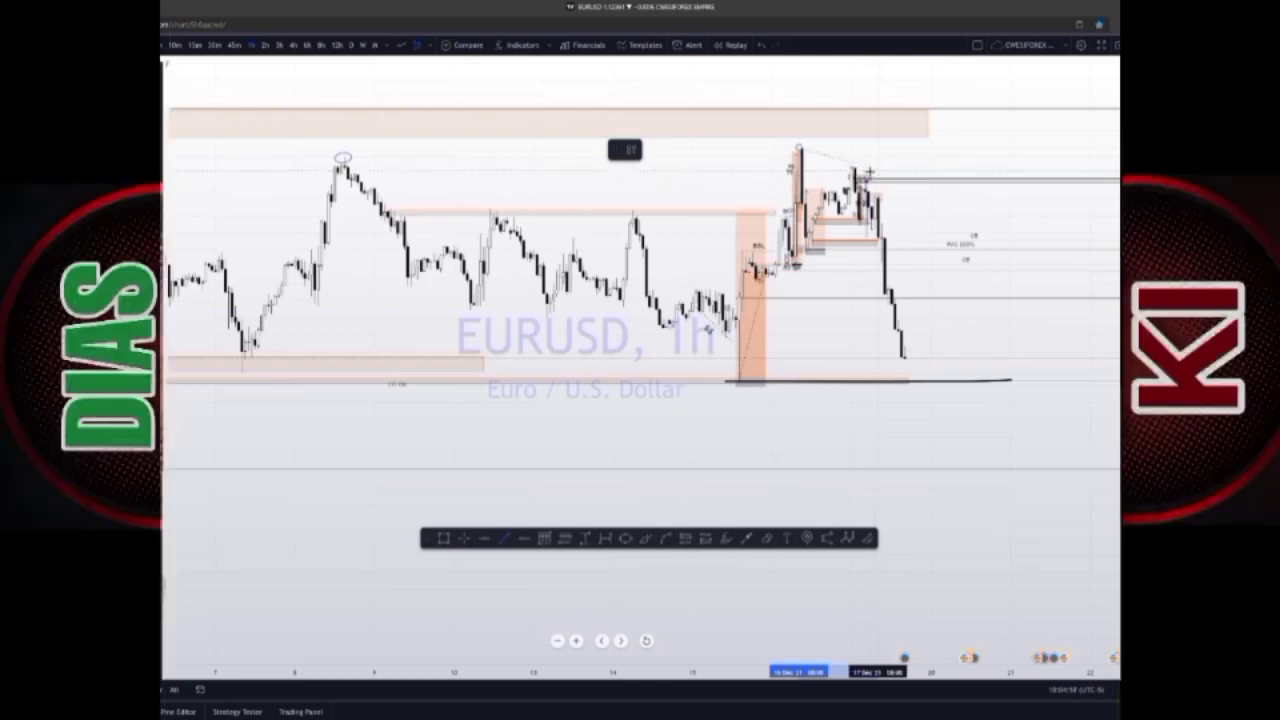
click(872, 177)
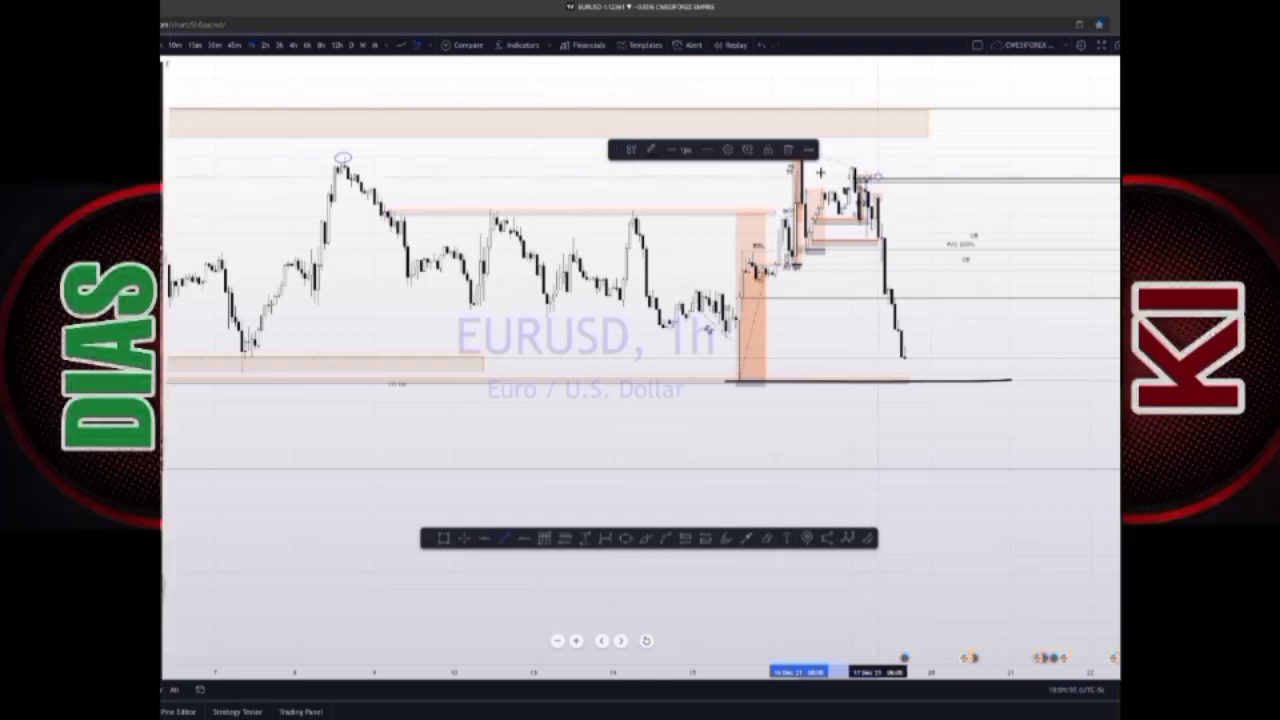
click(631, 150)
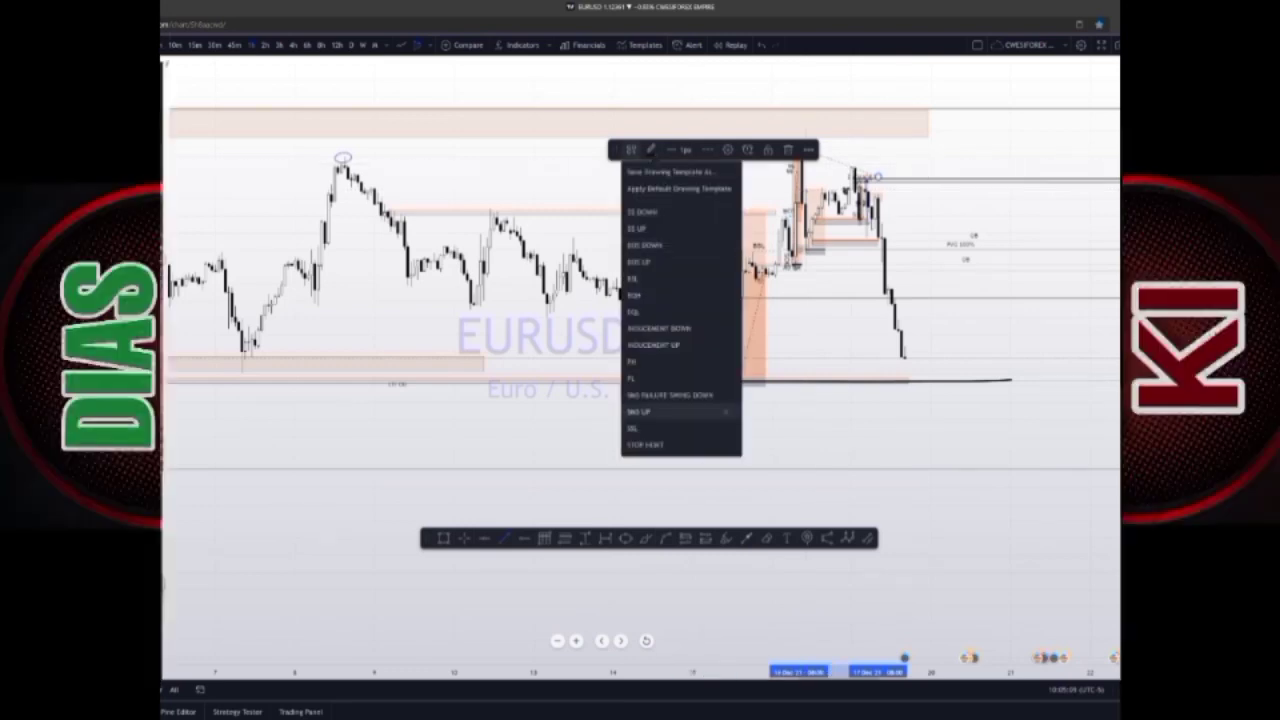
Set the vertical text alignment of the trend line's SMS label to Top.
click(729, 149)
click(729, 149)
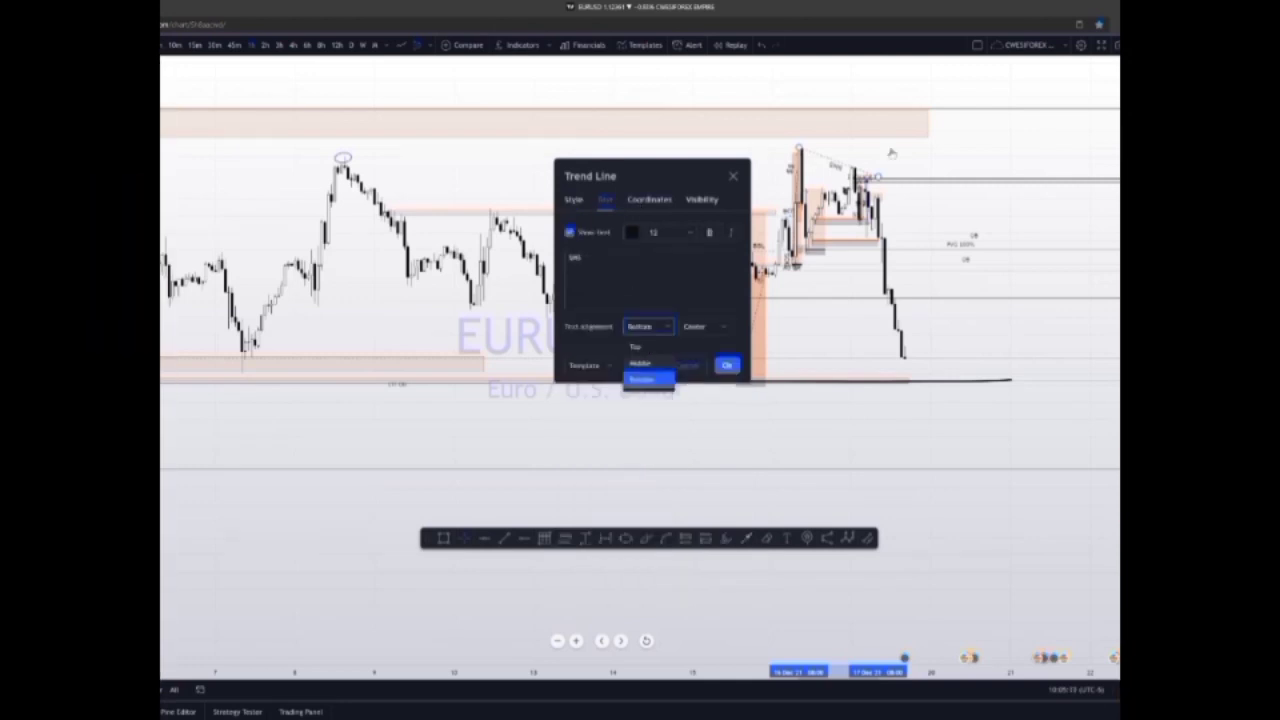
click(648, 352)
click(970, 134)
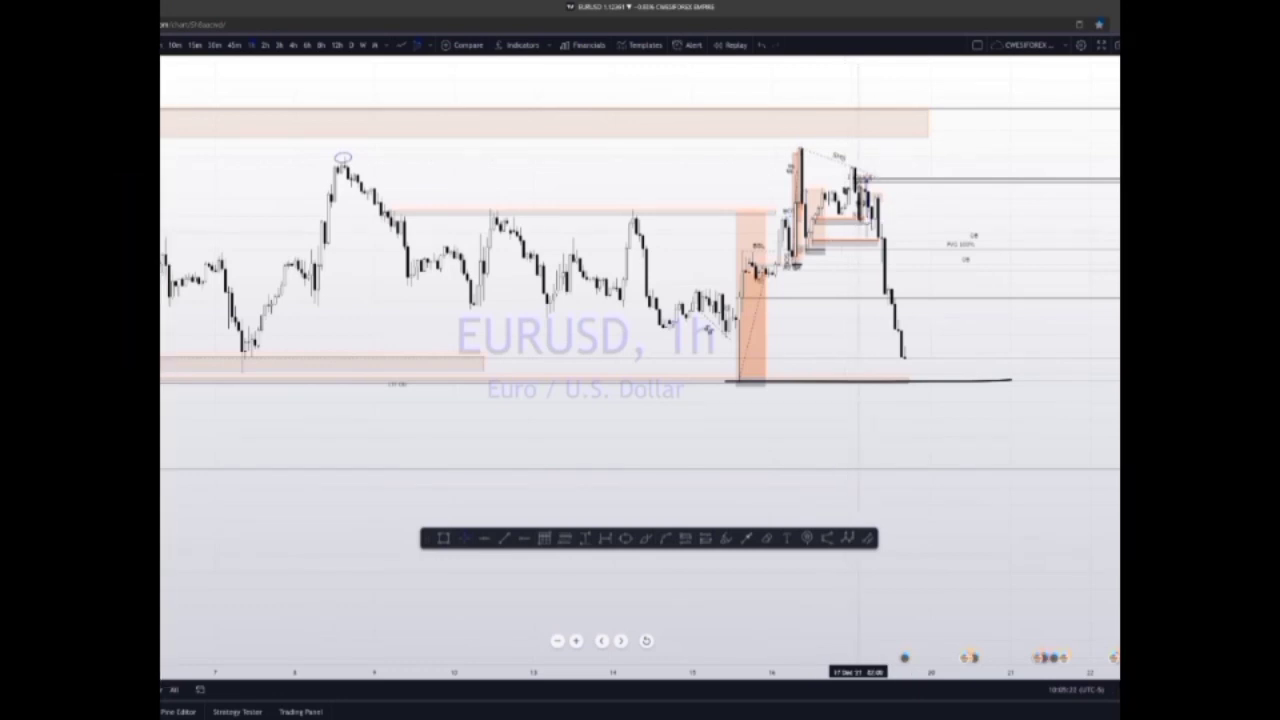
On the 5-minute chart, widen the 17 December short position to about 10:00 and lower its target to just below the latest price.
scroll(866, 216, up, 2)
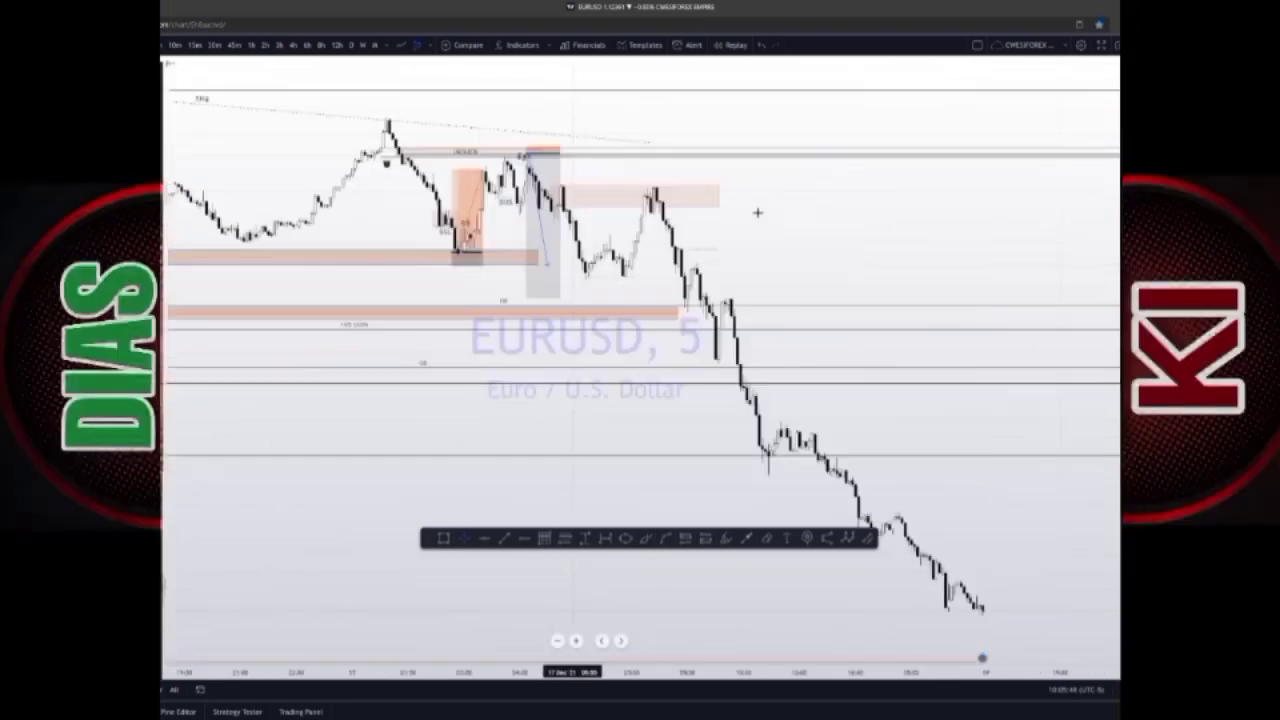
scroll(814, 208, up, 2)
scroll(1028, 278, up, 1)
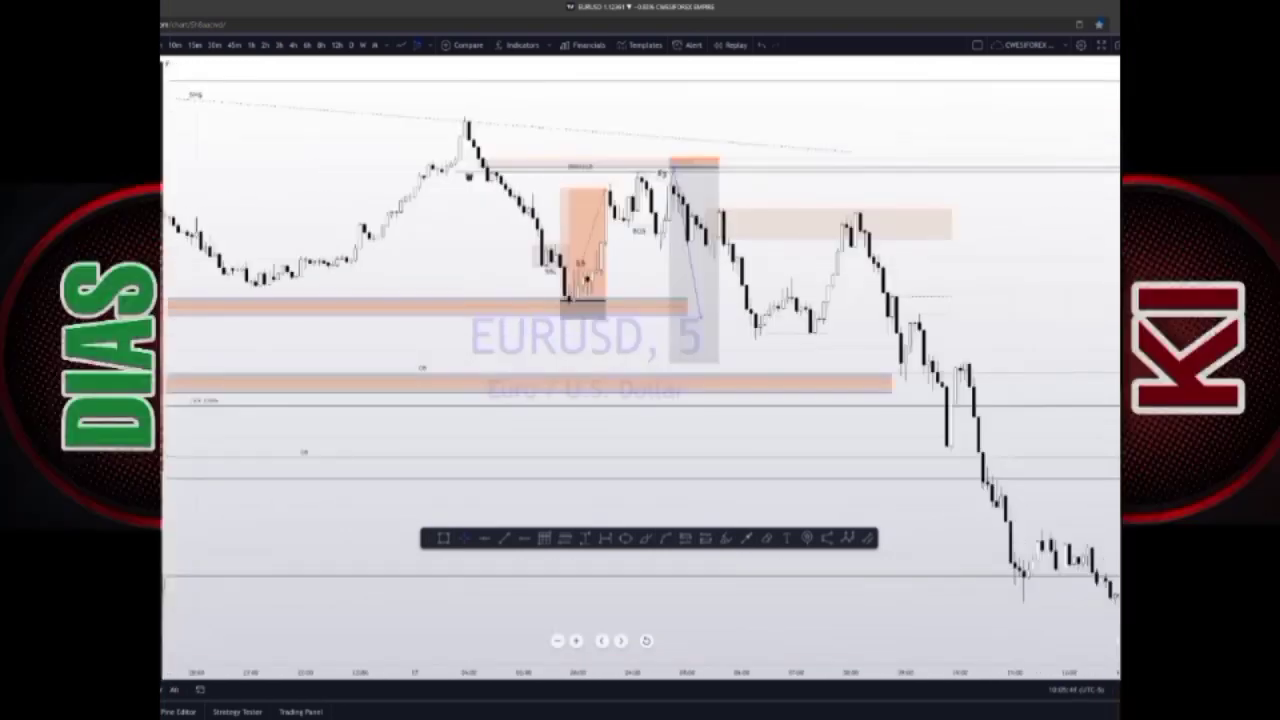
drag(1028, 278, 859, 189)
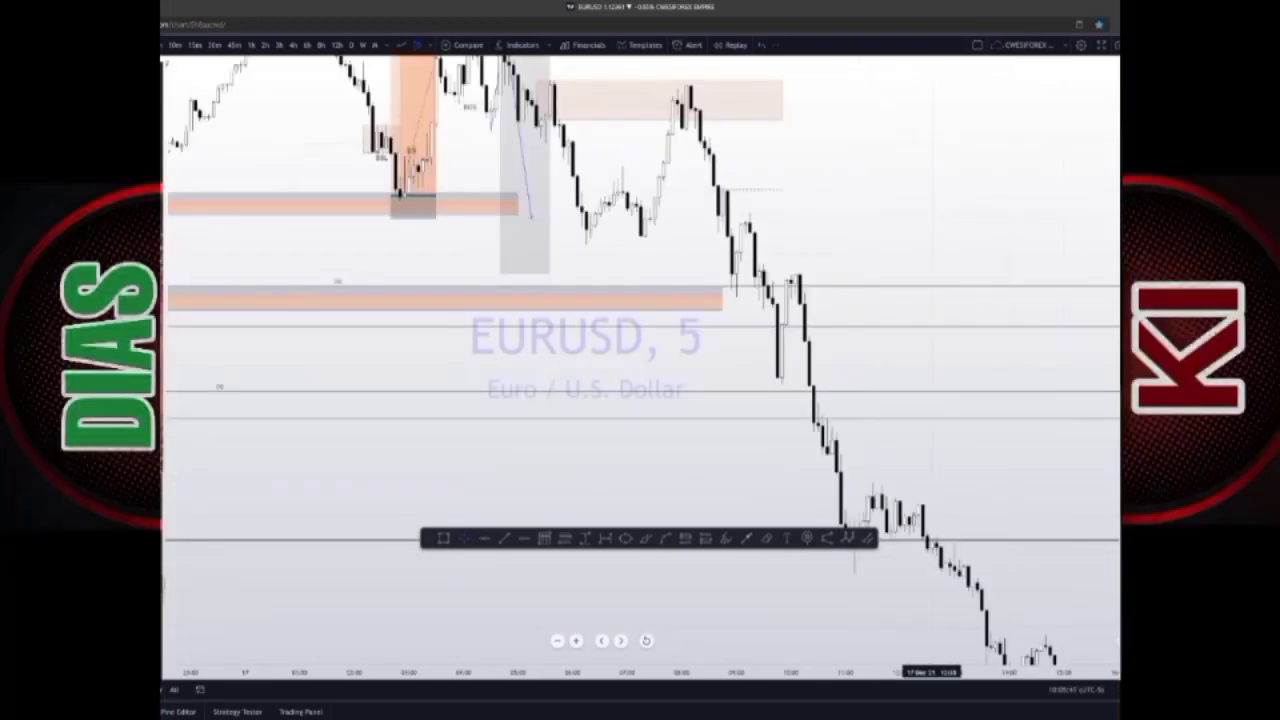
drag(997, 261, 795, 218)
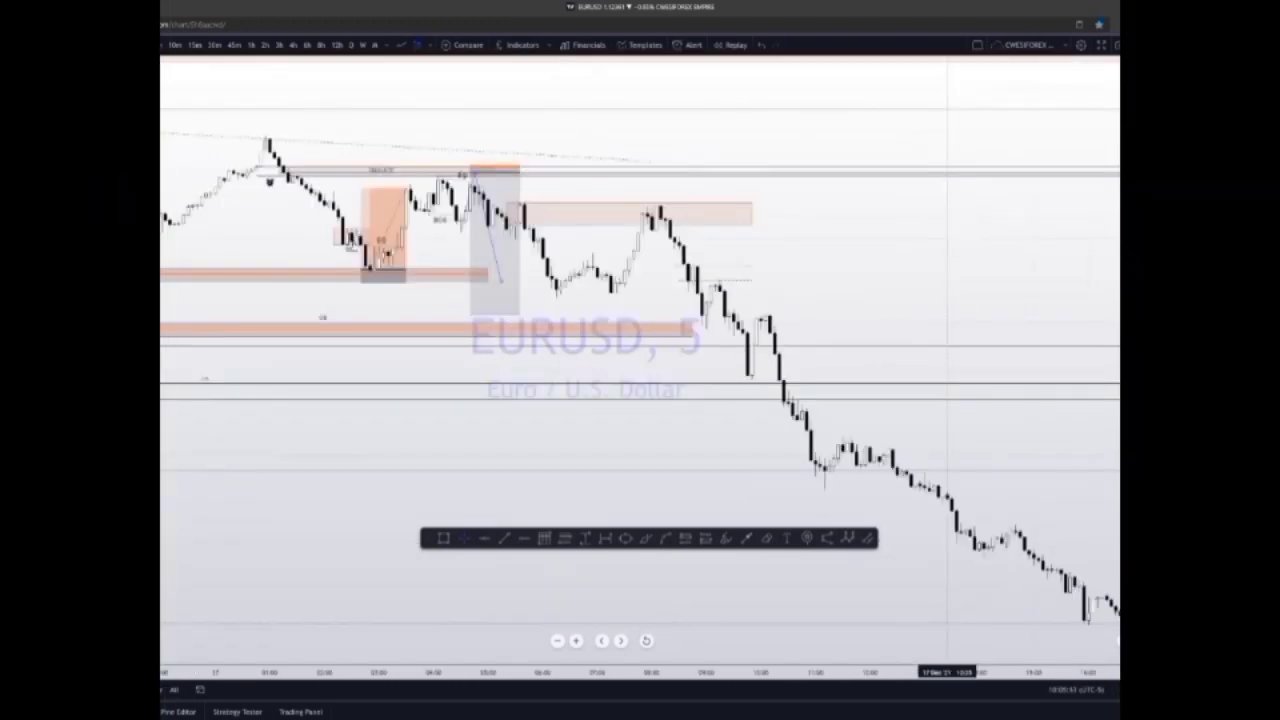
scroll(324, 270, right, 3)
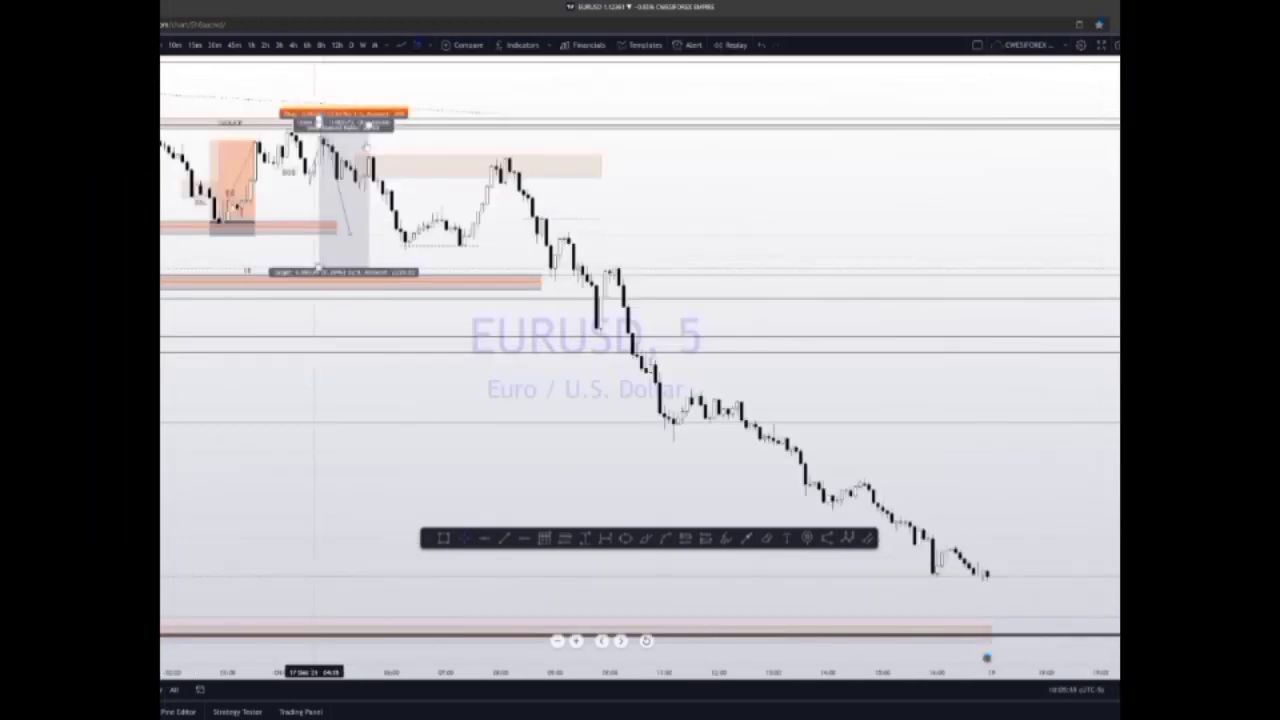
drag(369, 126, 607, 151)
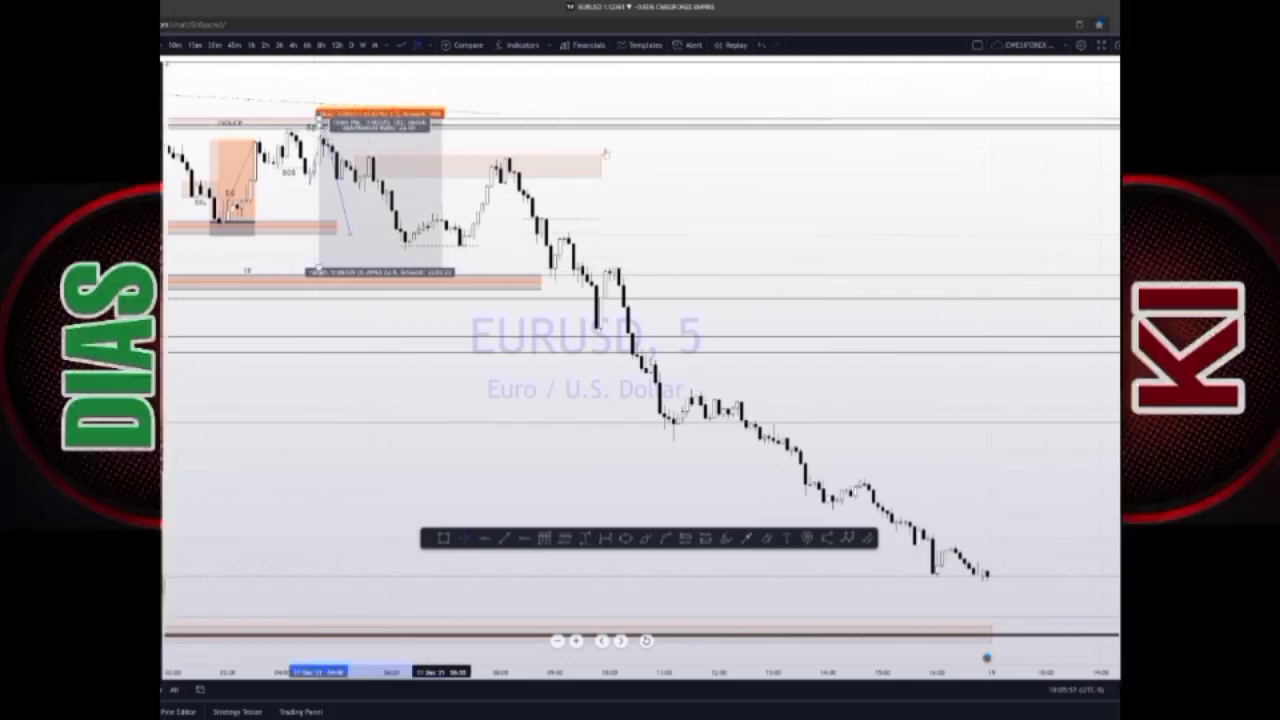
drag(319, 267, 407, 556)
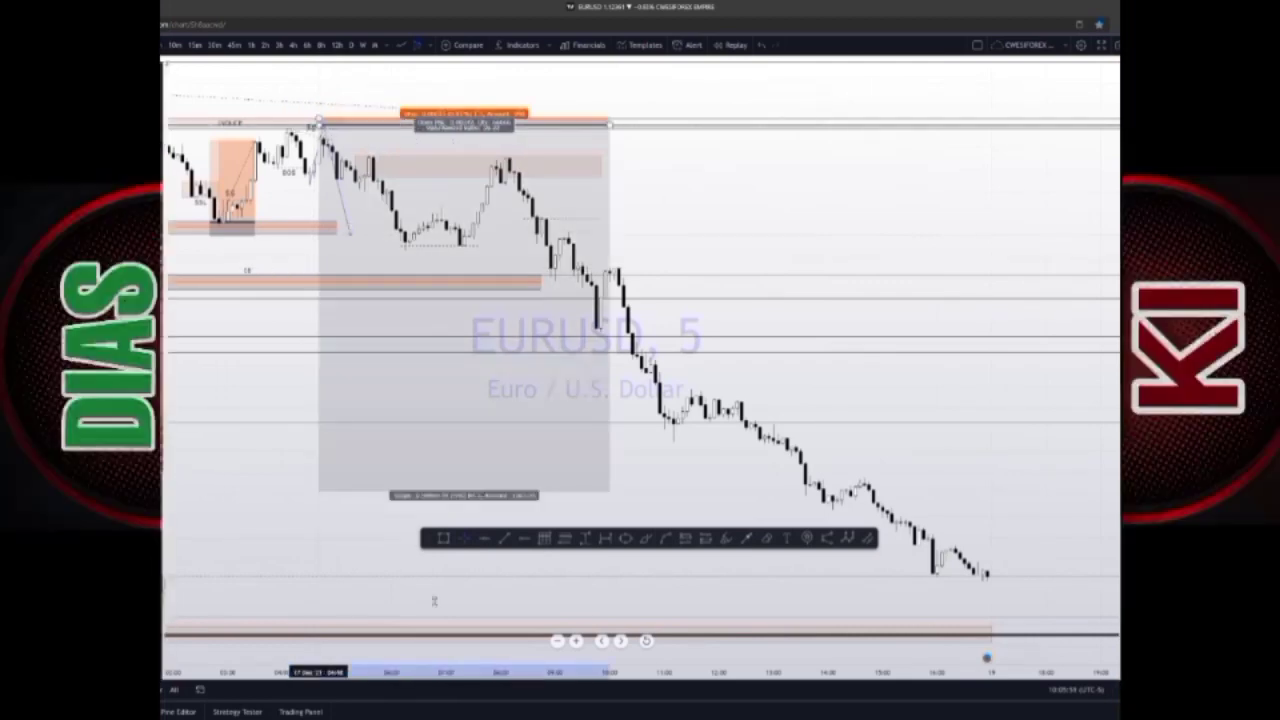
drag(440, 605, 458, 590)
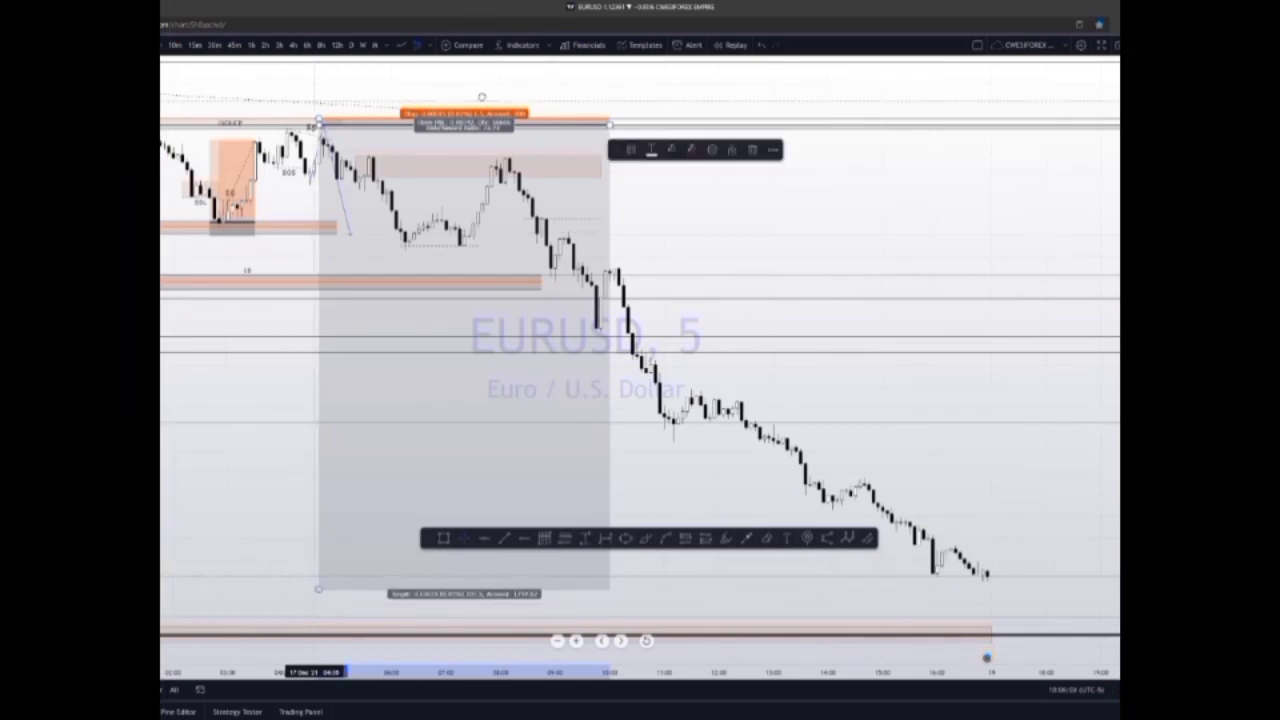
Erase the blue line falling from the short position's entry on the 5-minute chart and reset the chart view.
click(486, 95)
drag(321, 133, 521, 149)
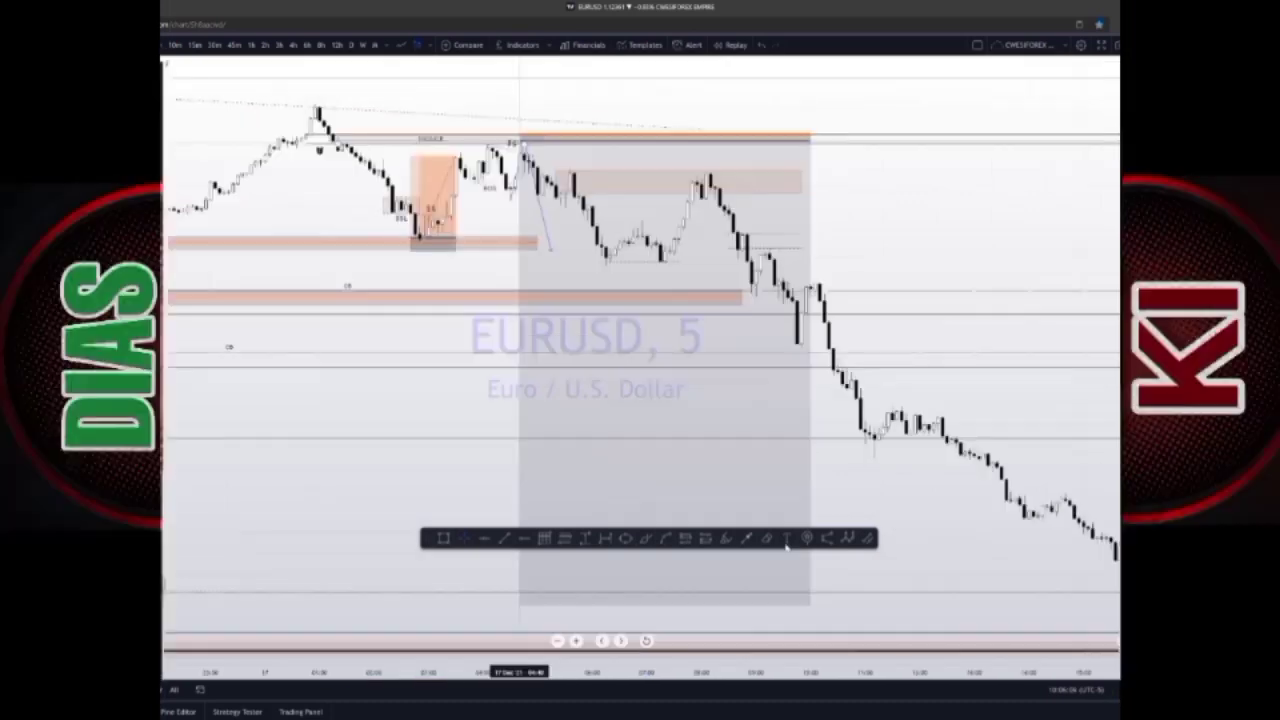
click(771, 543)
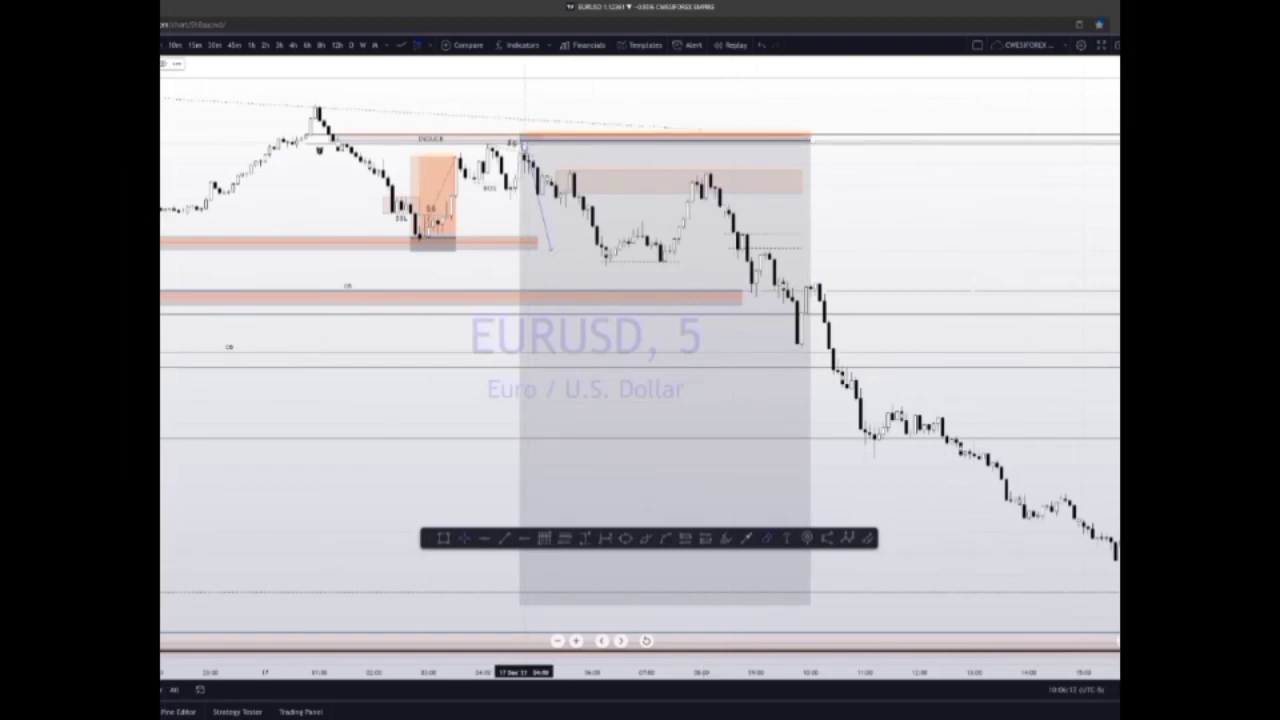
right_click(516, 95)
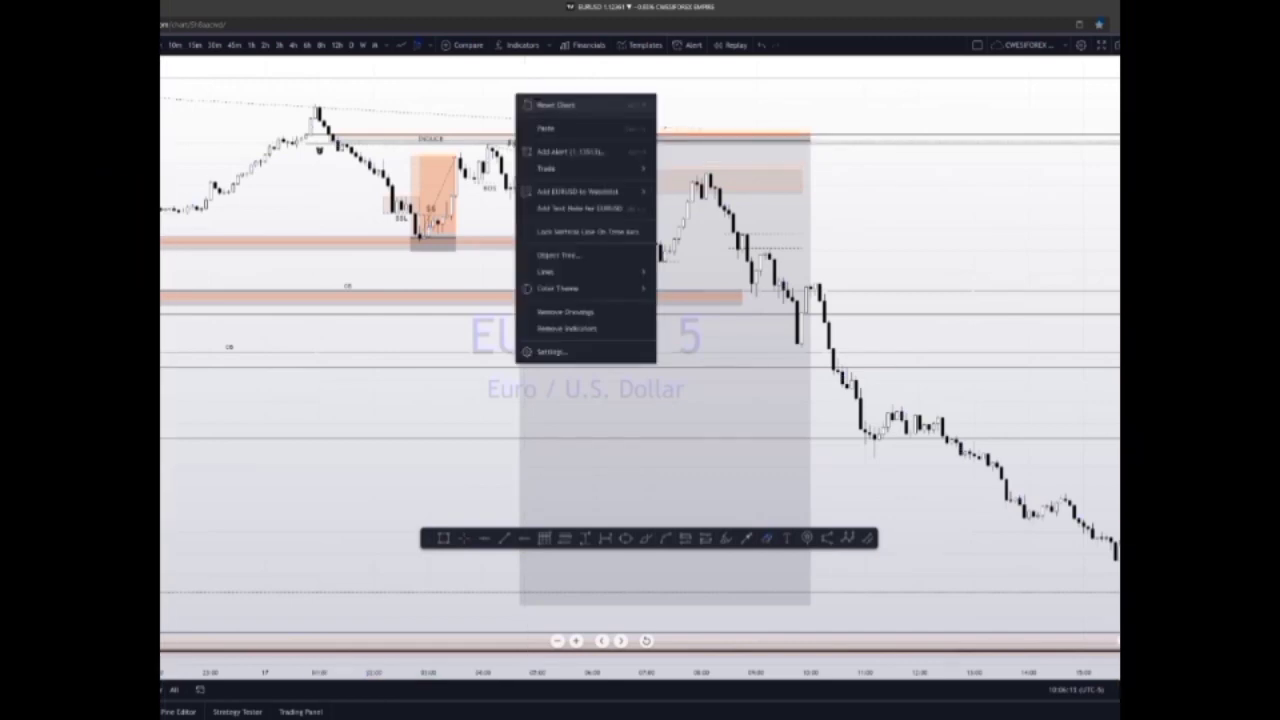
click(545, 104)
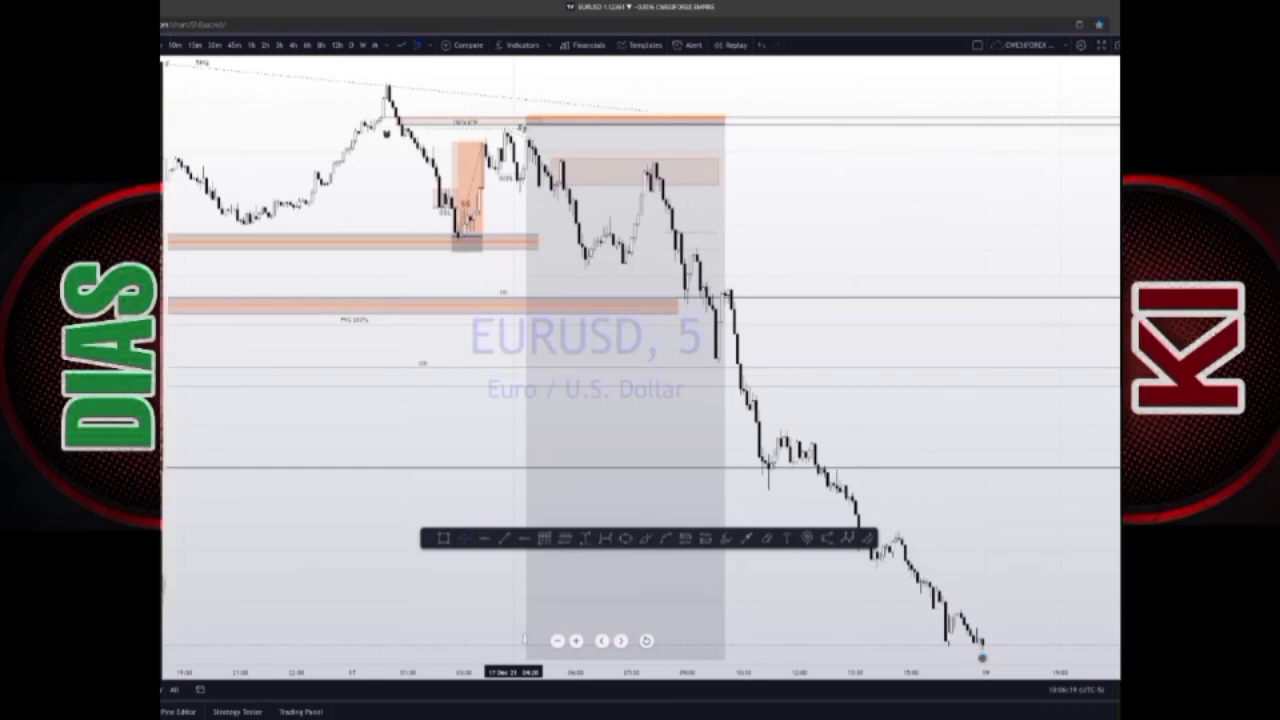
Raise the 17 December short position's target to the horizontal level at the top of the lower demand zone.
drag(480, 625, 478, 605)
drag(524, 640, 524, 617)
drag(623, 621, 610, 276)
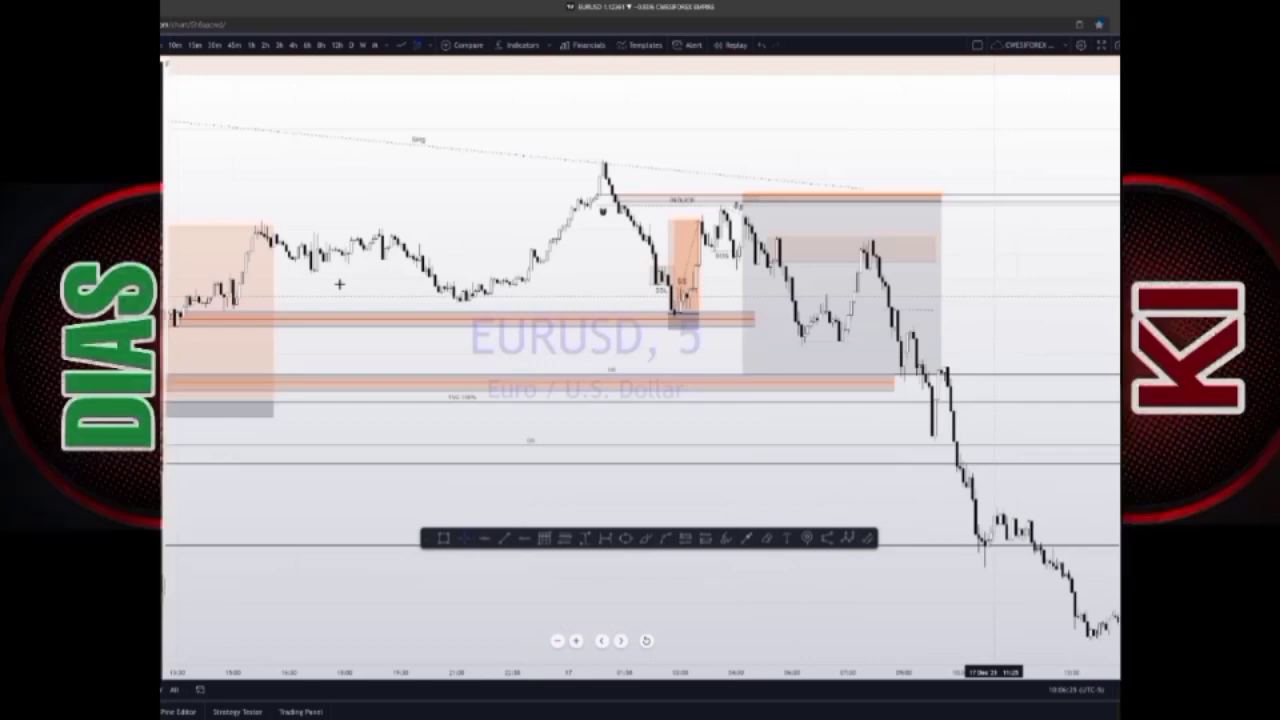
drag(340, 284, 342, 282)
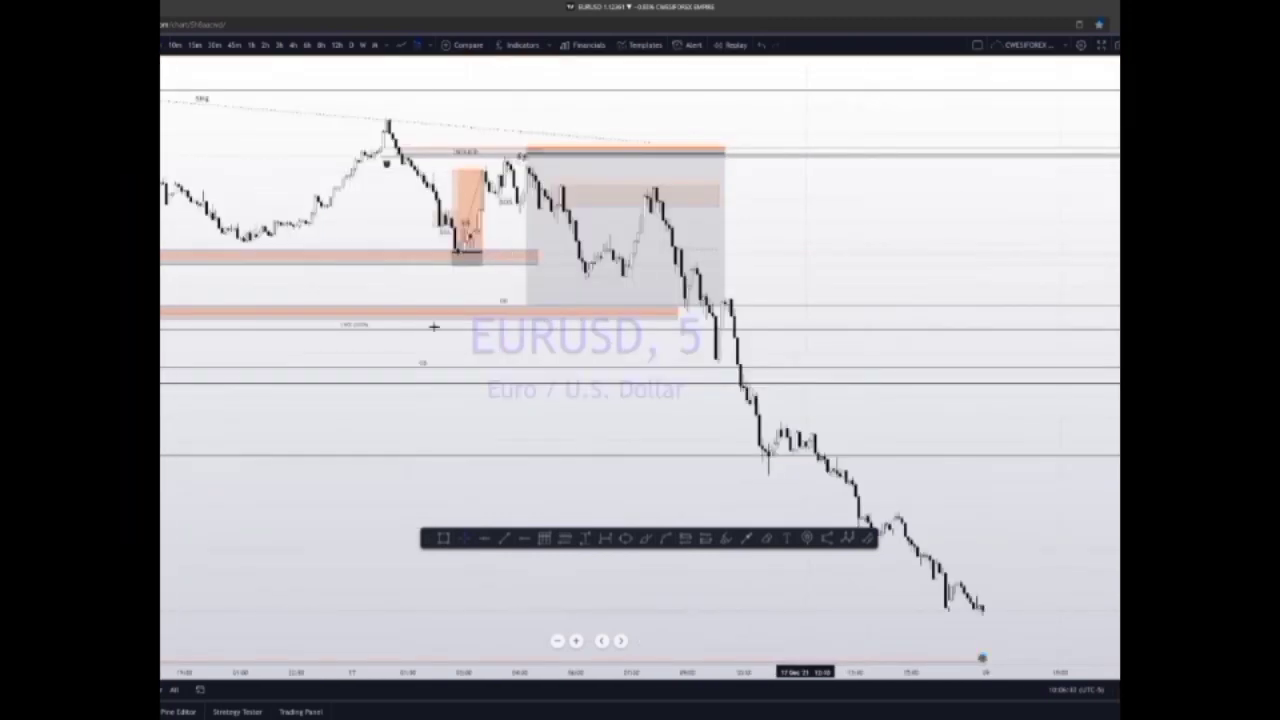
scroll(425, 328, down, 1)
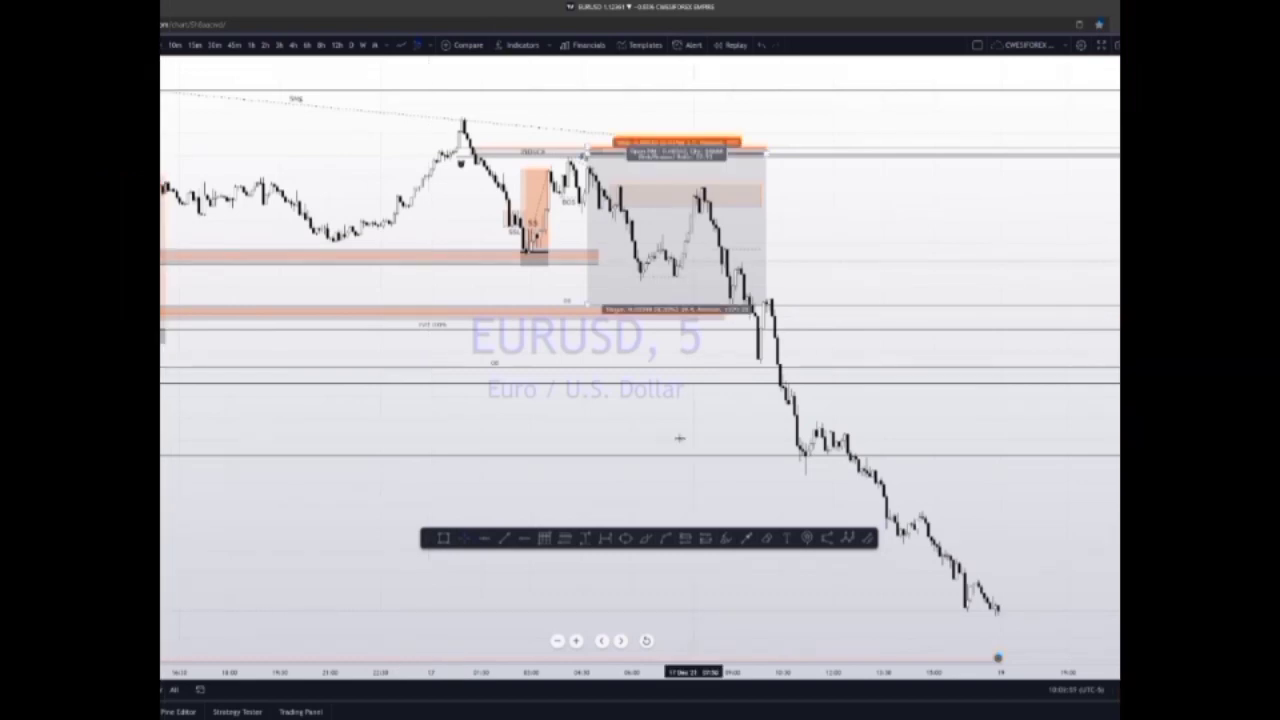
In the empty area below price, sketch a W-shaped double bottom with connected trend lines.
drag(1126, 345, 1126, 381)
drag(691, 361, 747, 184)
drag(577, 574, 624, 411)
click(635, 452)
click(635, 452)
click(651, 416)
click(651, 416)
click(668, 455)
click(668, 455)
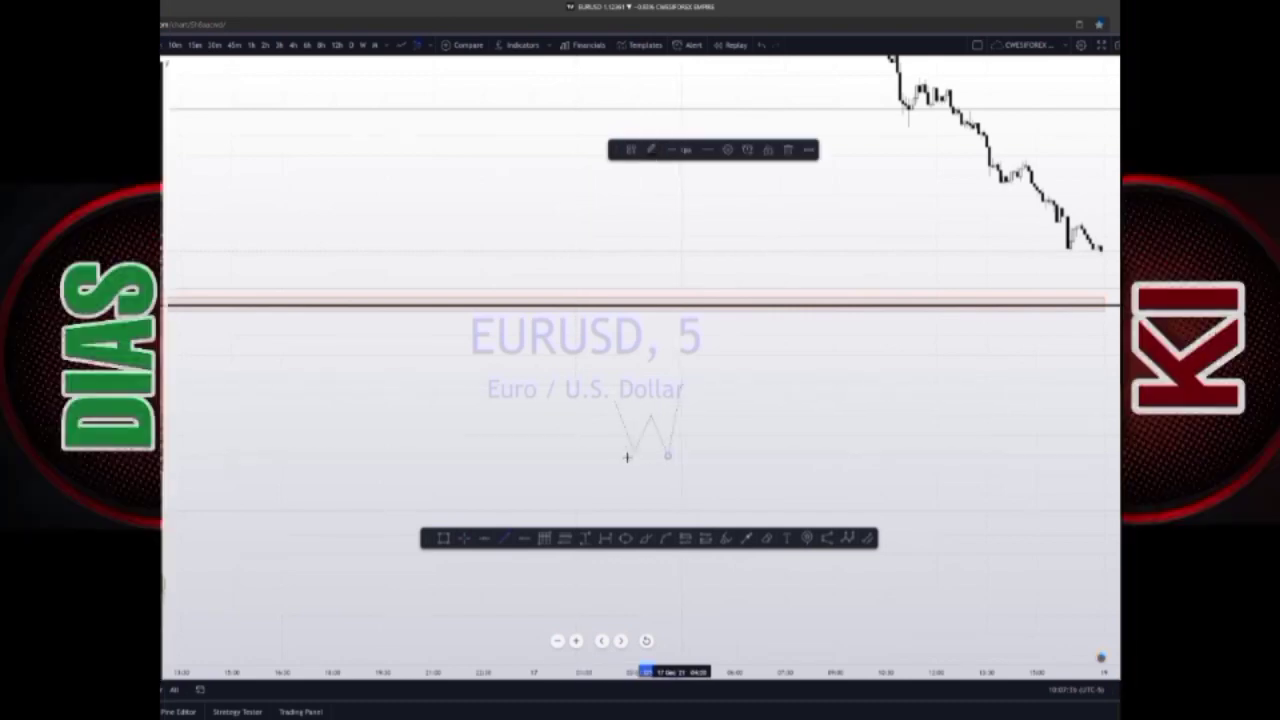
Draw a horizontal line at the W's lows and extend the zigzag with a drop below it and a higher rally.
click(682, 392)
click(704, 484)
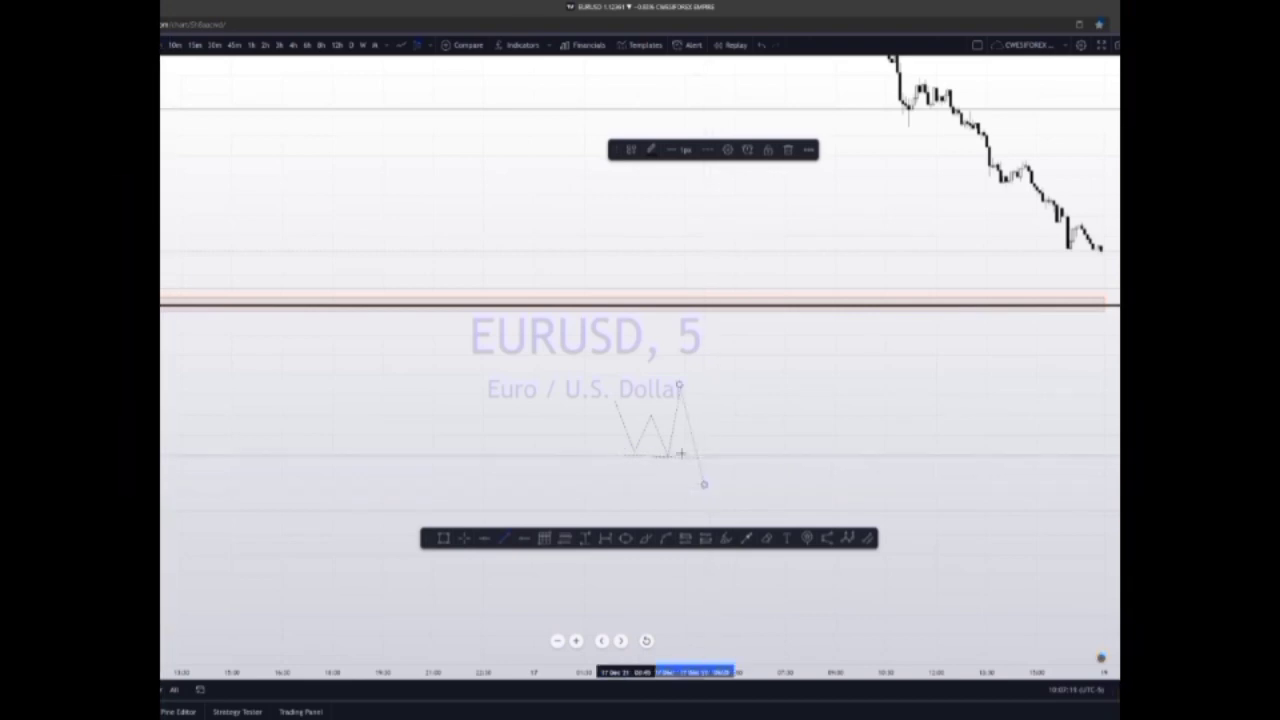
click(720, 342)
click(855, 422)
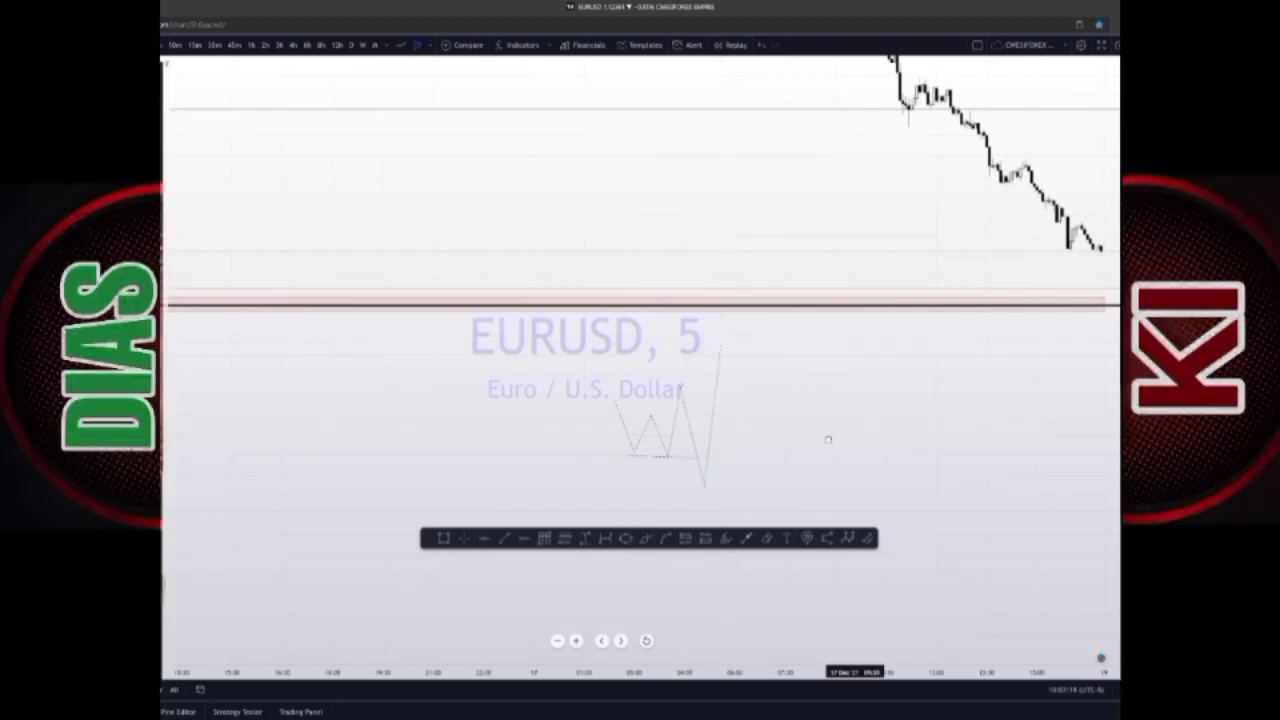
drag(831, 437, 797, 493)
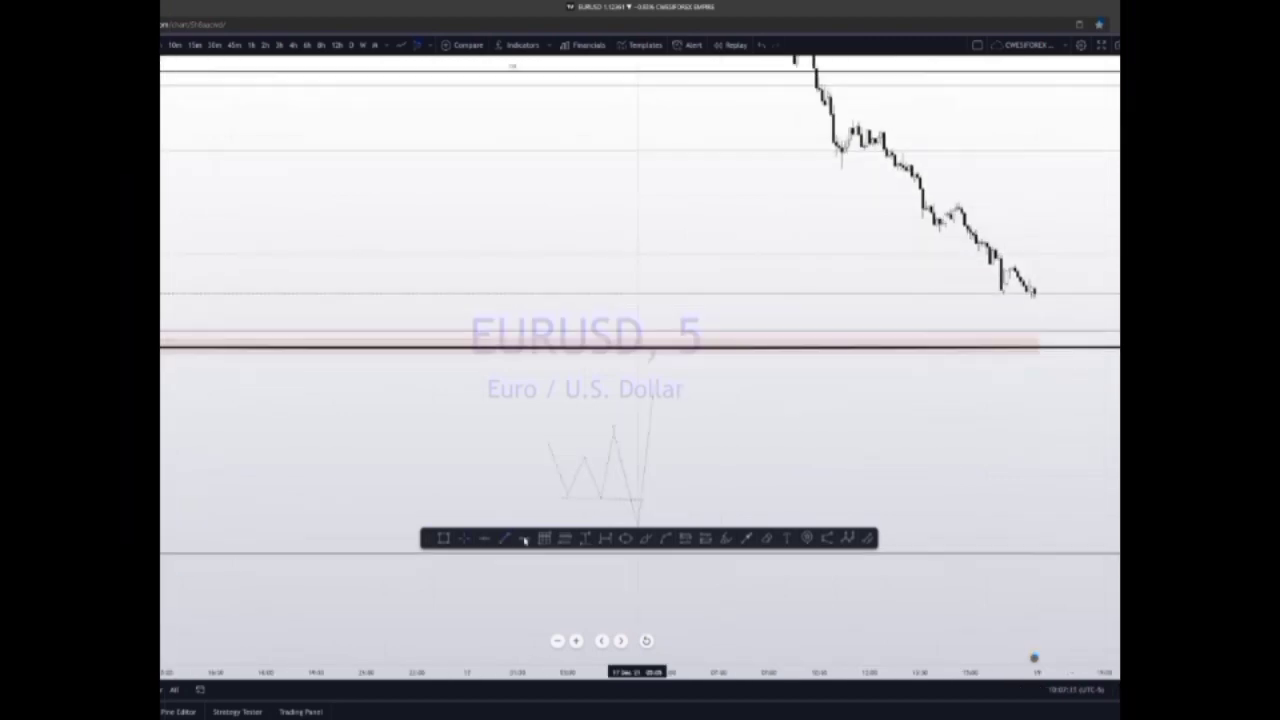
Beside the W, sketch an M with a slightly higher second peak, a horizontal line at its first peak and a final drop.
click(741, 386)
click(761, 414)
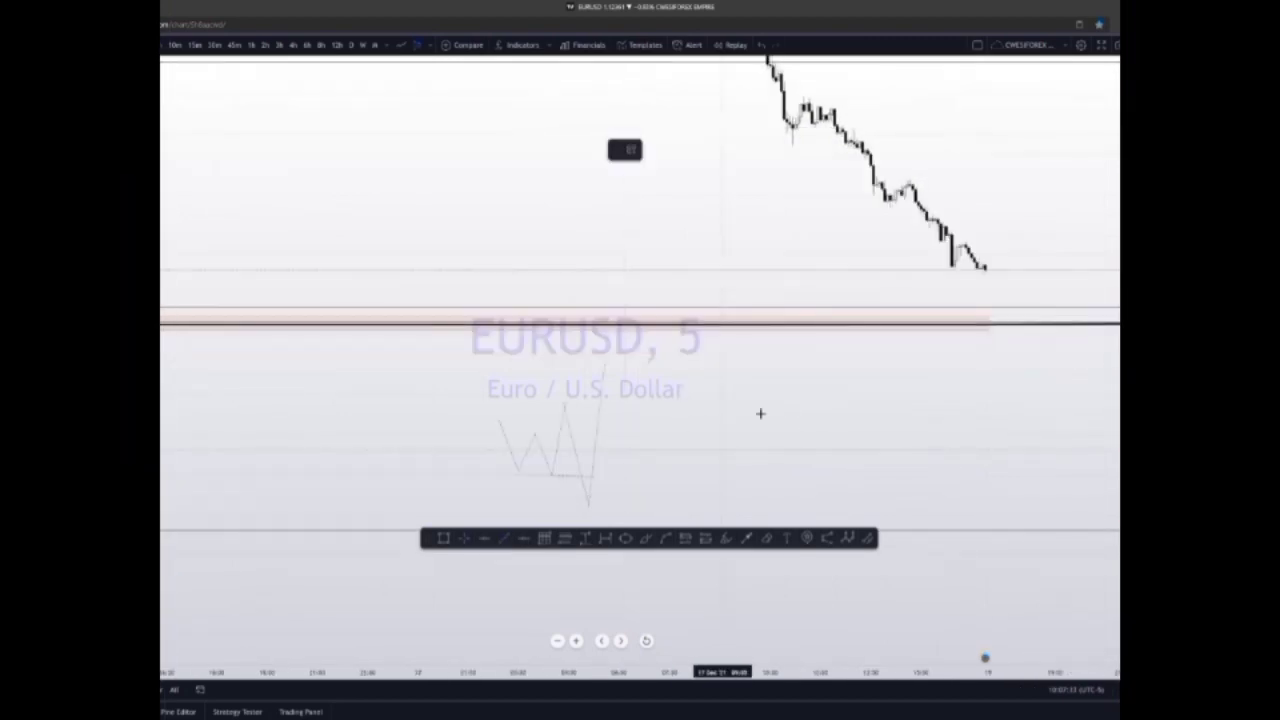
click(778, 372)
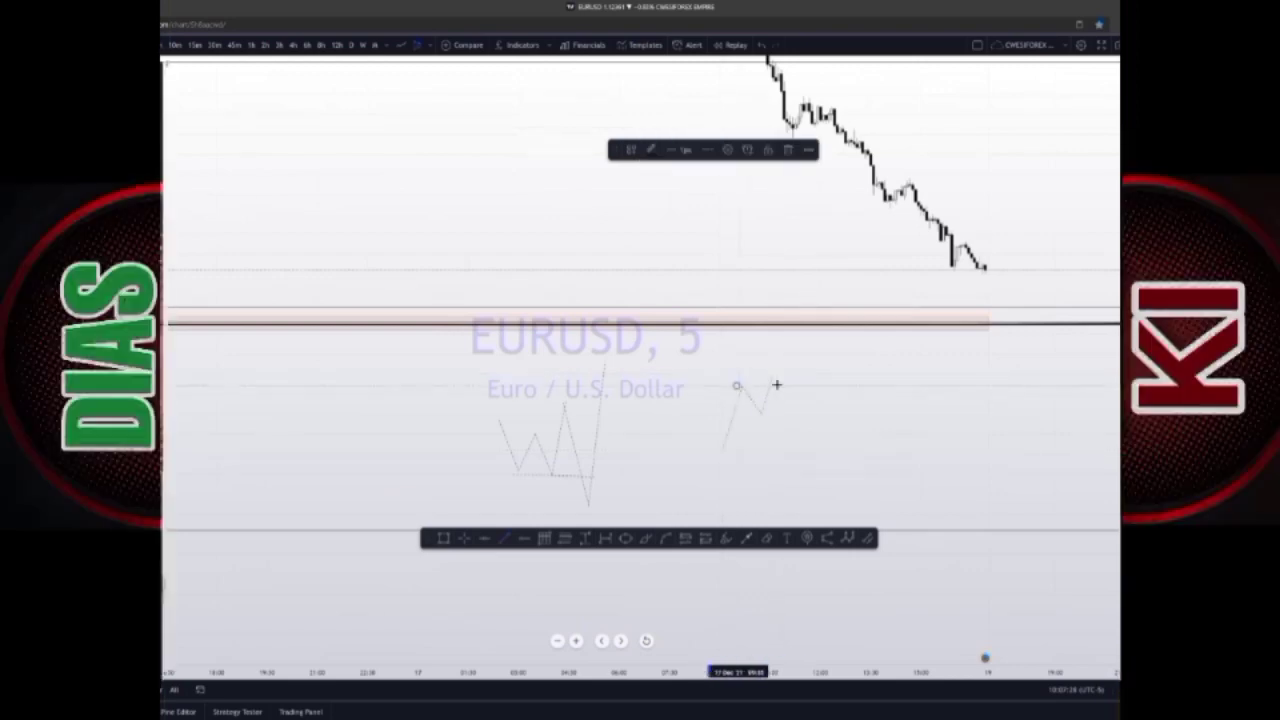
click(791, 477)
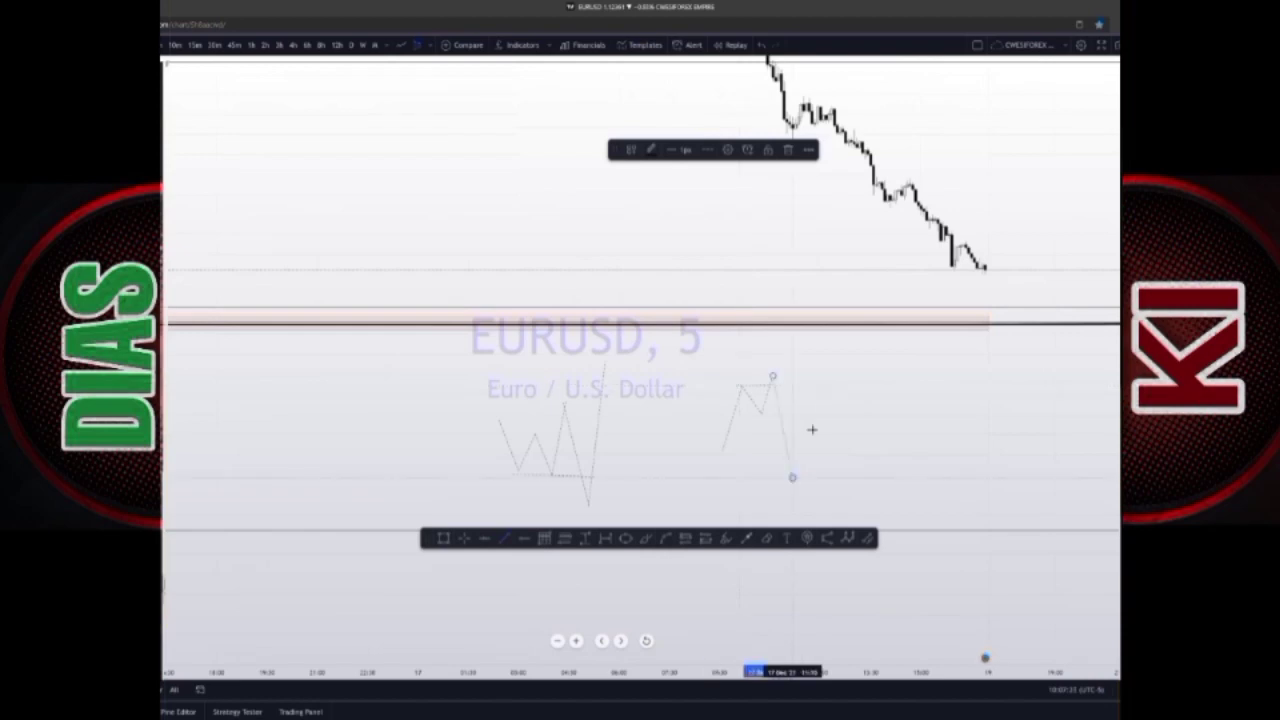
click(832, 392)
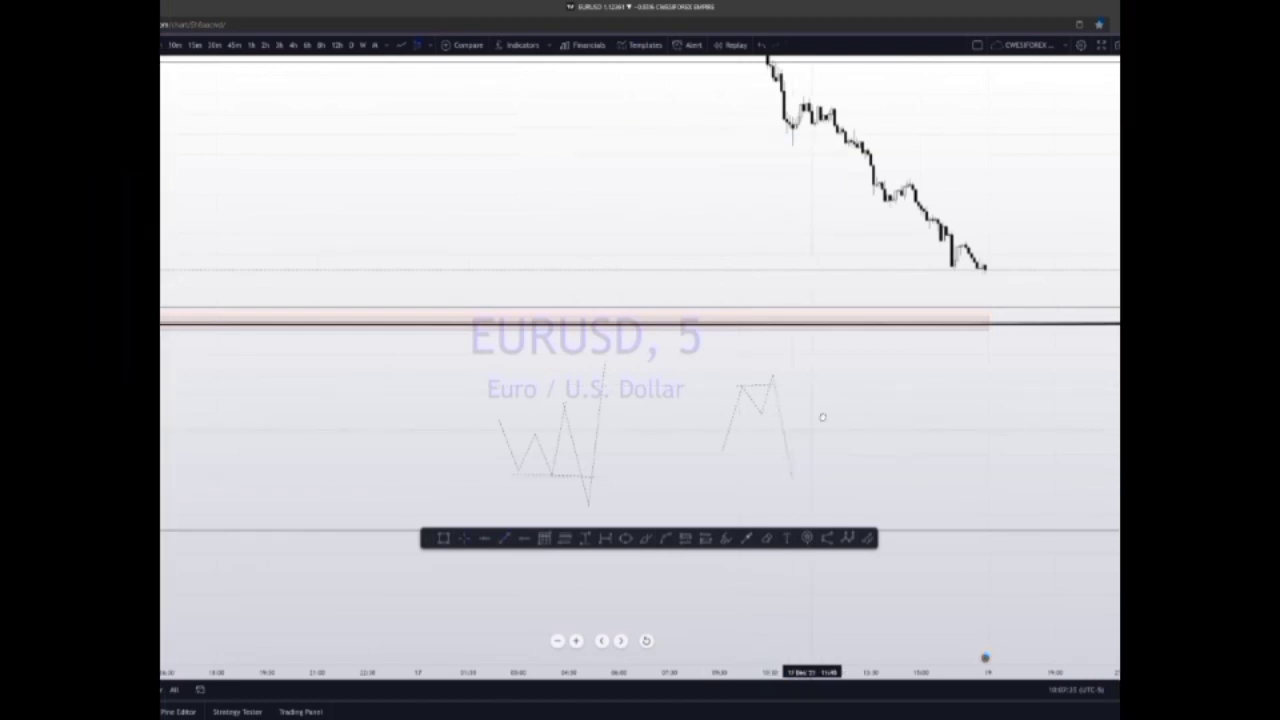
drag(772, 380, 738, 406)
Draw a thin rectangle along the 16 December afternoon highs, from about 15:30 to about 23:00.
drag(630, 260, 760, 469)
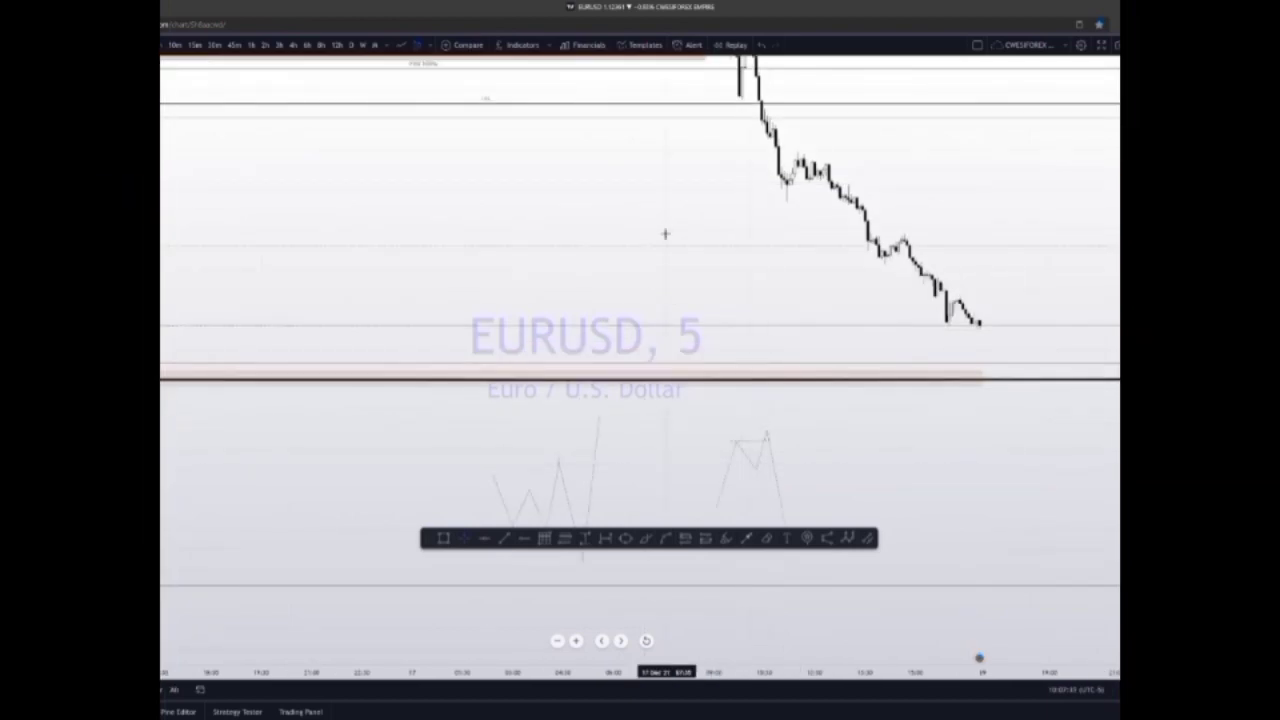
drag(678, 259, 681, 475)
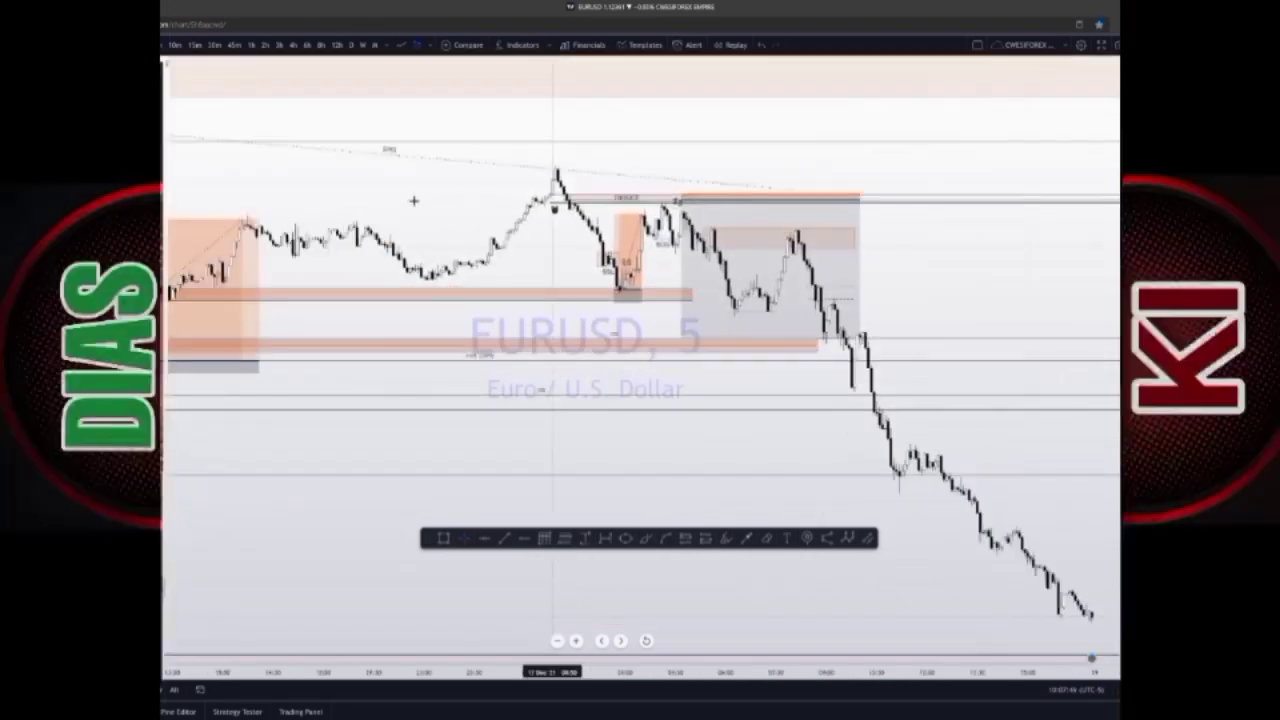
scroll(471, 207, down, 2)
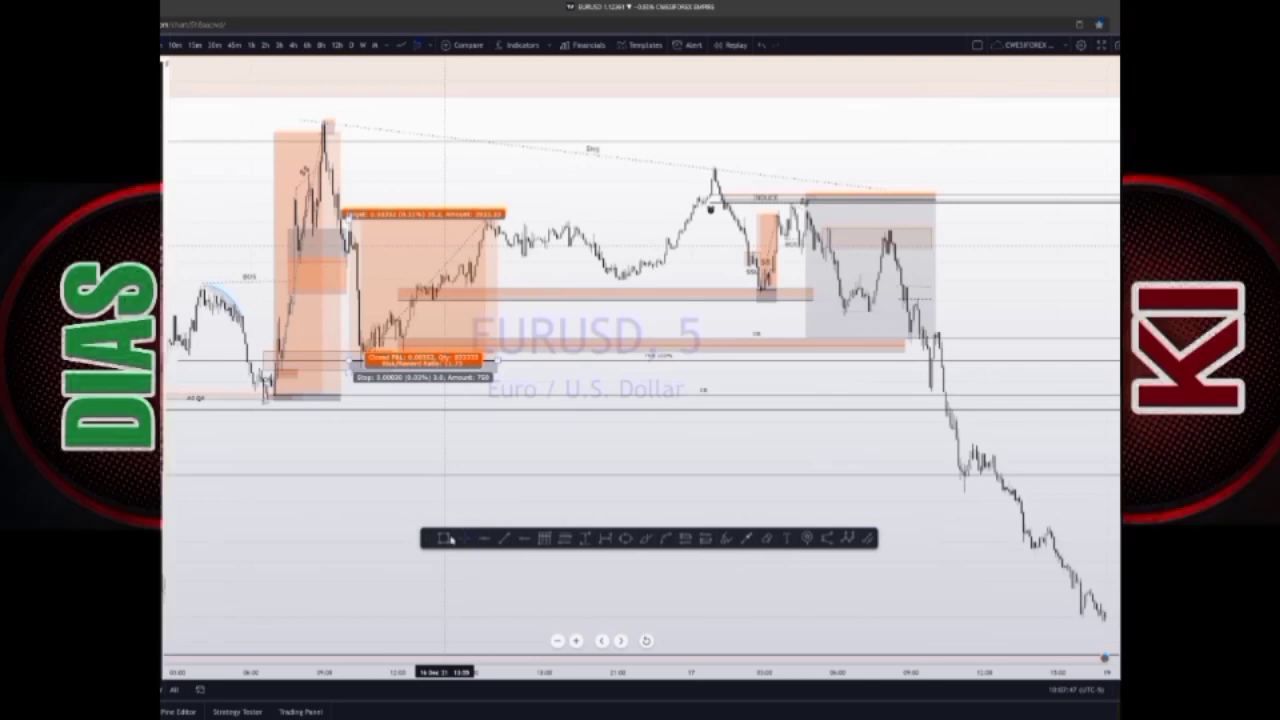
scroll(412, 224, up, 1)
key(alt+shift+r)
click(414, 218)
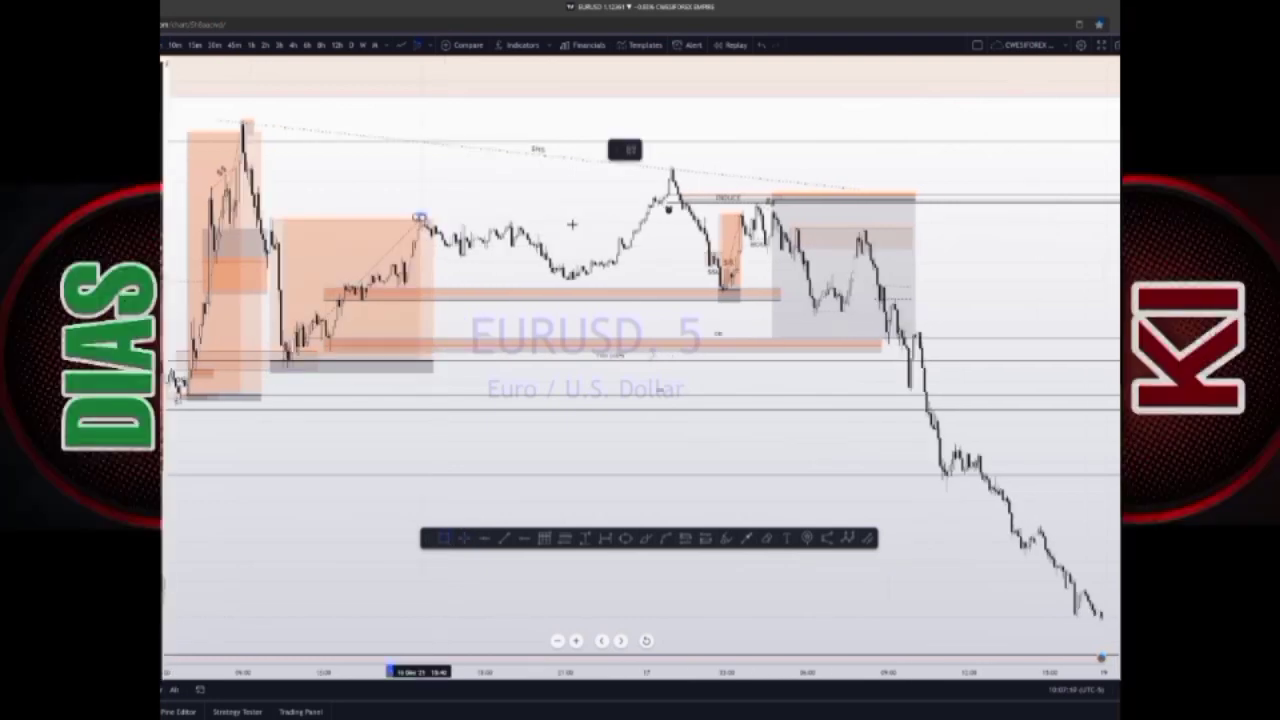
click(617, 223)
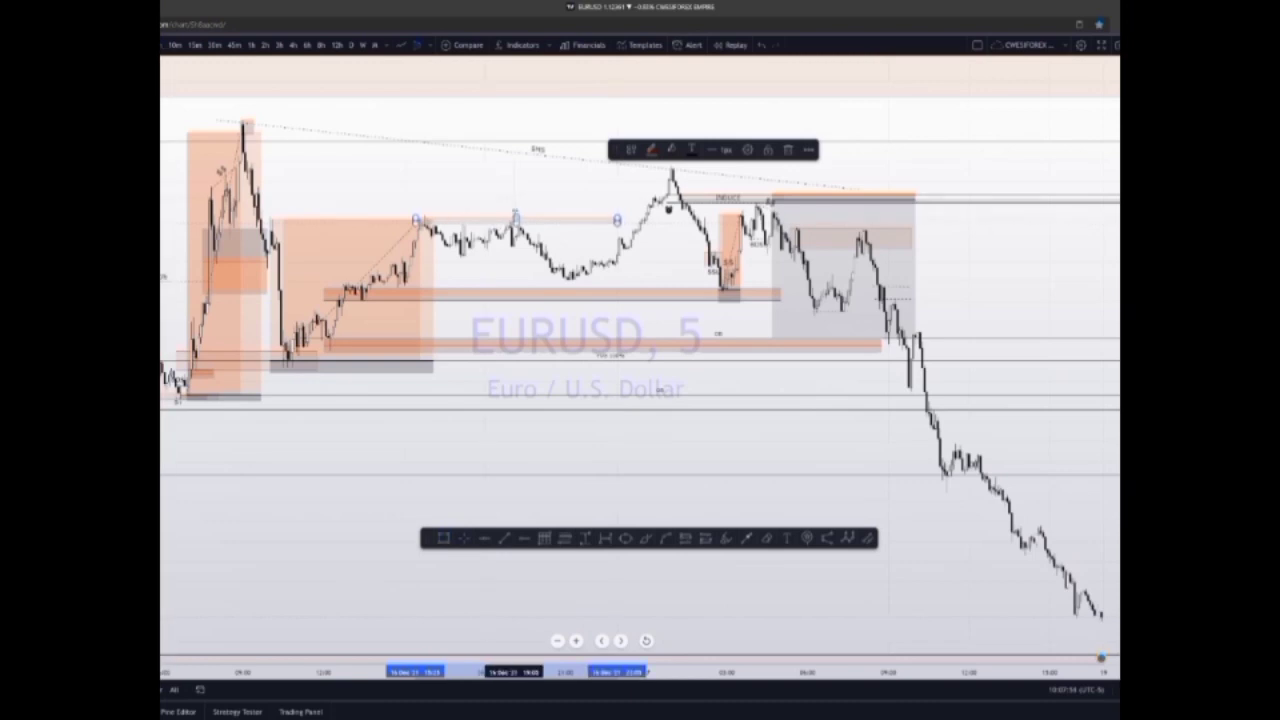
Adjust the height of the highs rectangle and extend its right edge to about midnight.
drag(515, 216, 518, 213)
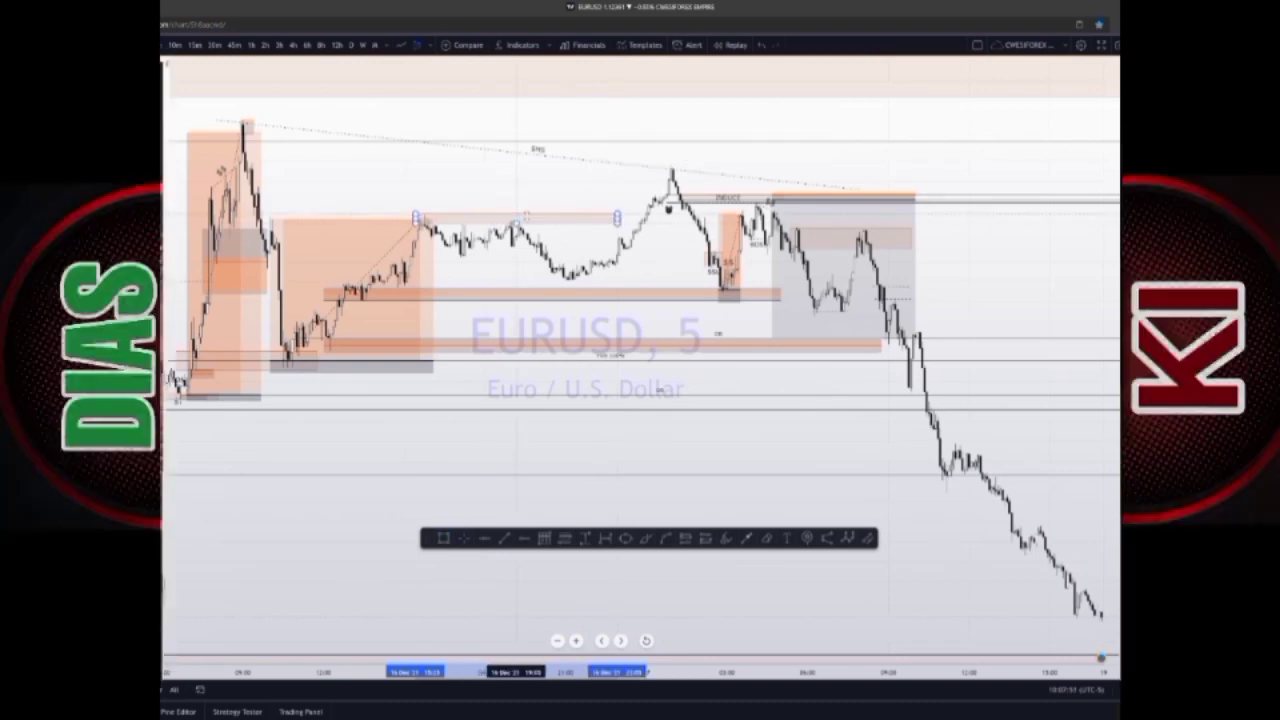
click(609, 219)
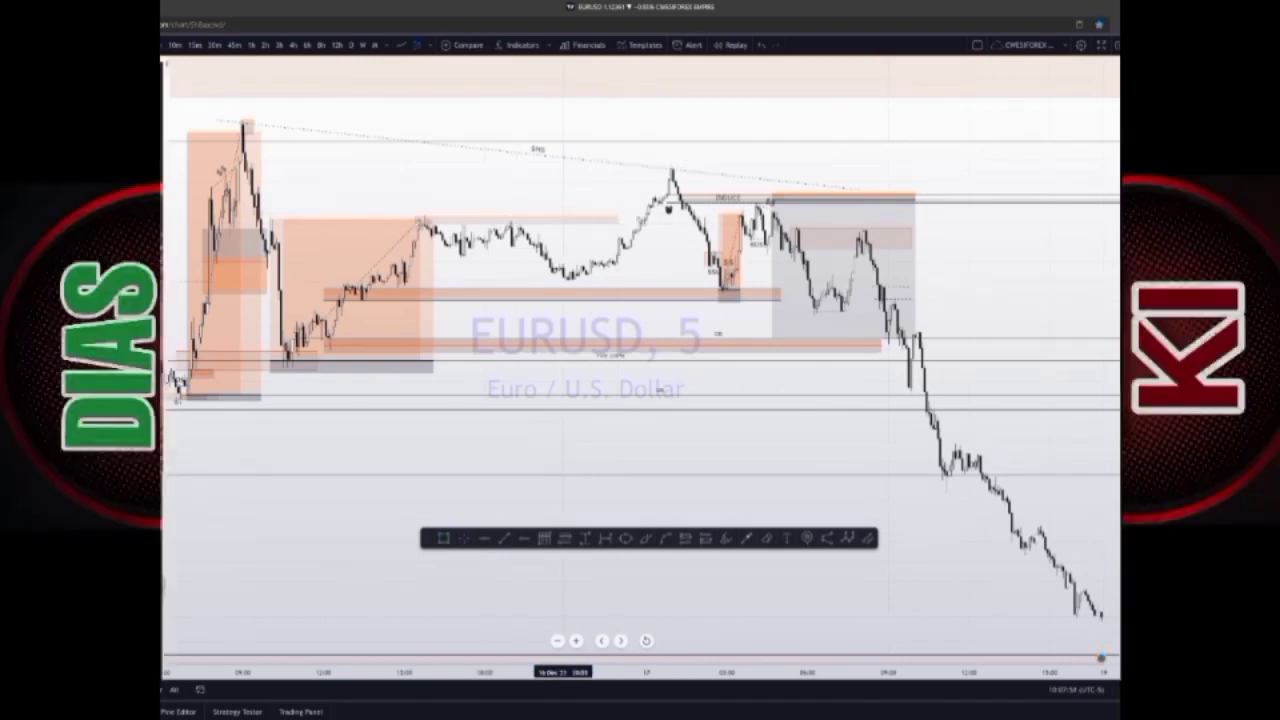
click(632, 219)
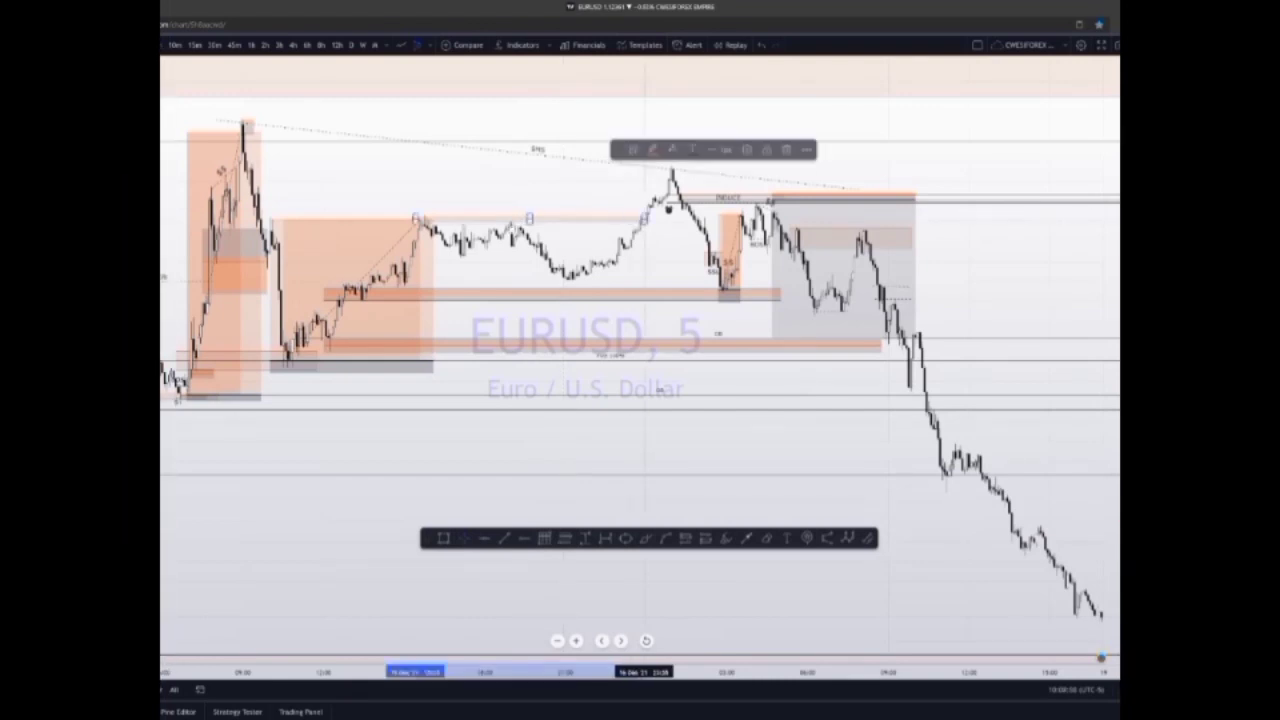
click(729, 555)
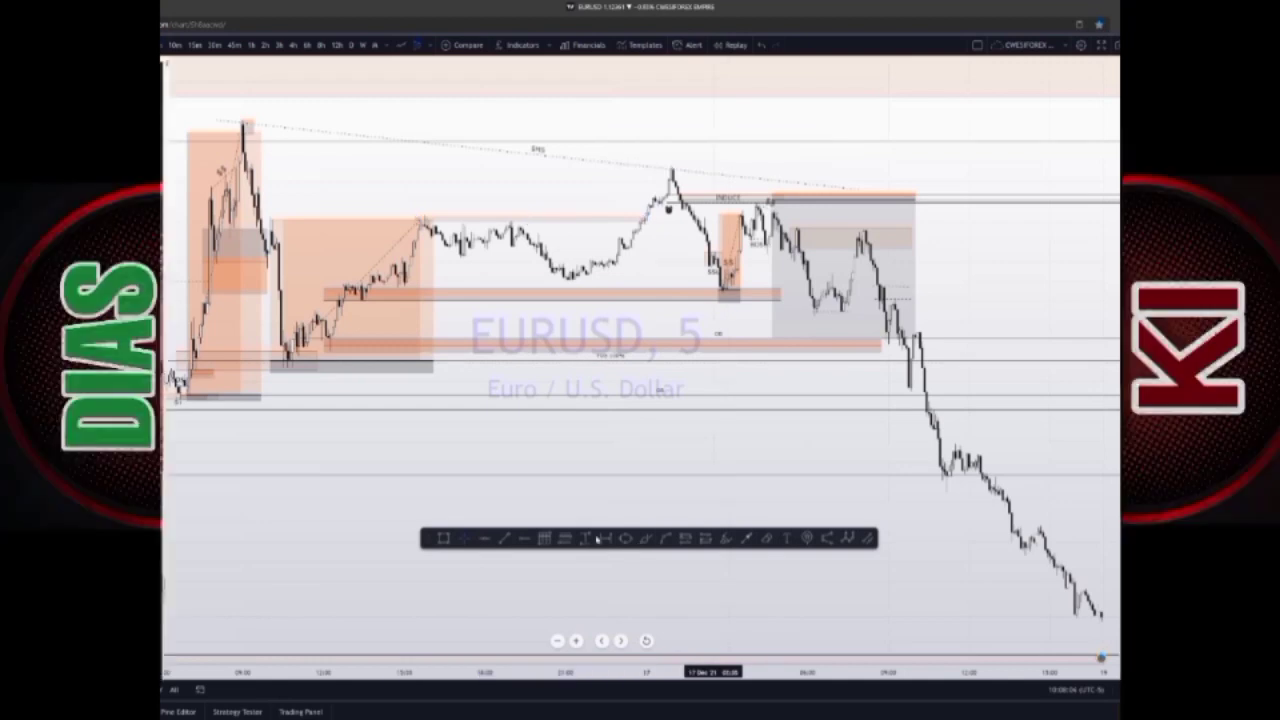
Draw arrows tracing the rise from the late 16 December low to the 17 December peak, the approach to that peak and the fall to about 12:00.
click(745, 538)
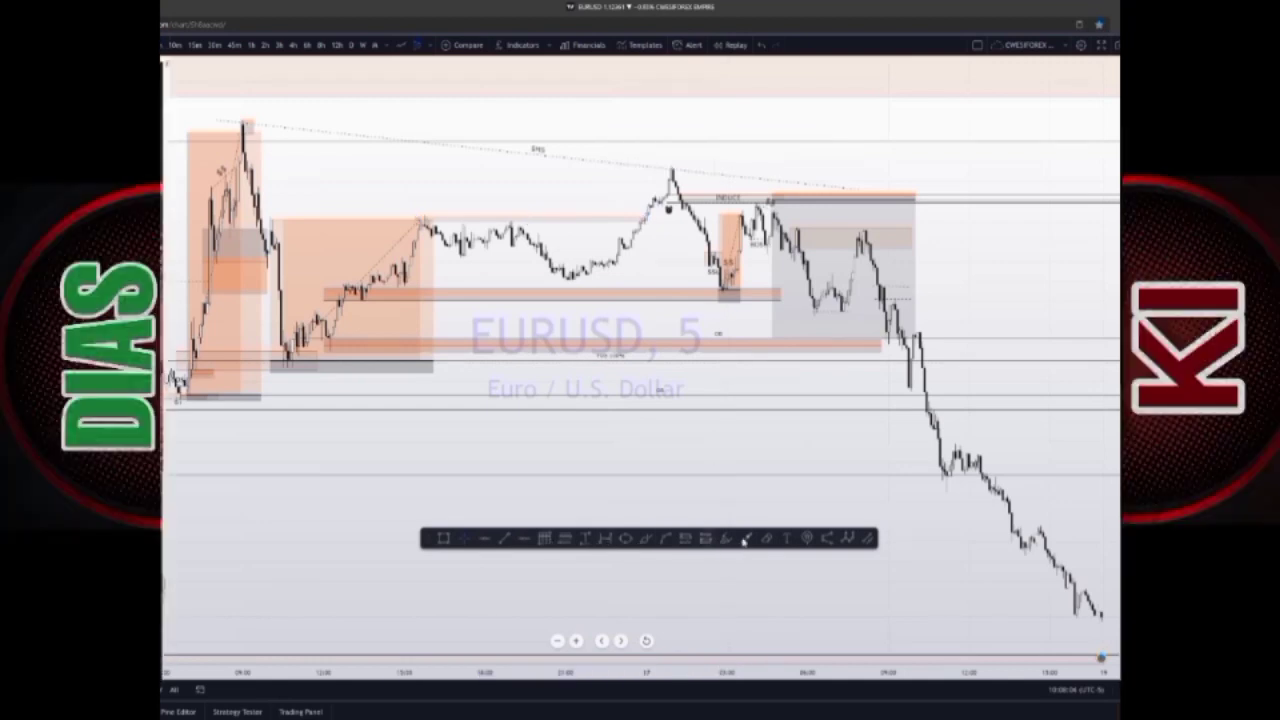
click(670, 167)
click(467, 199)
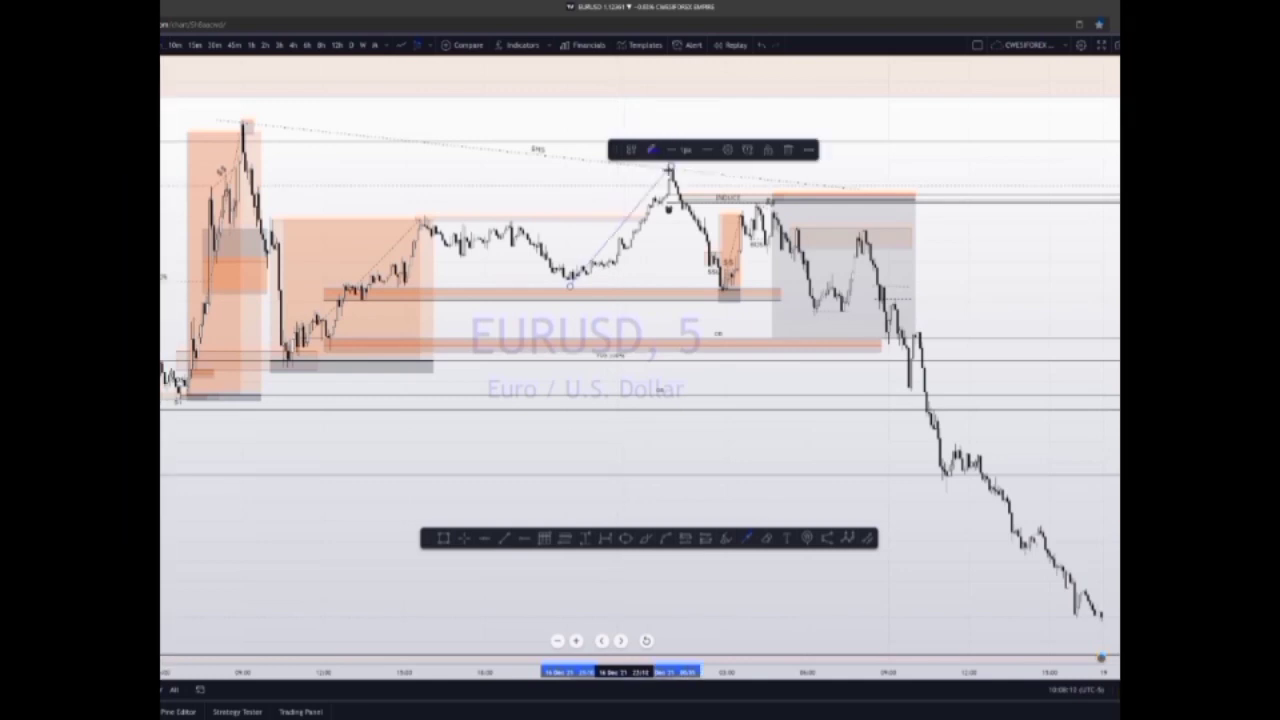
click(670, 173)
click(978, 523)
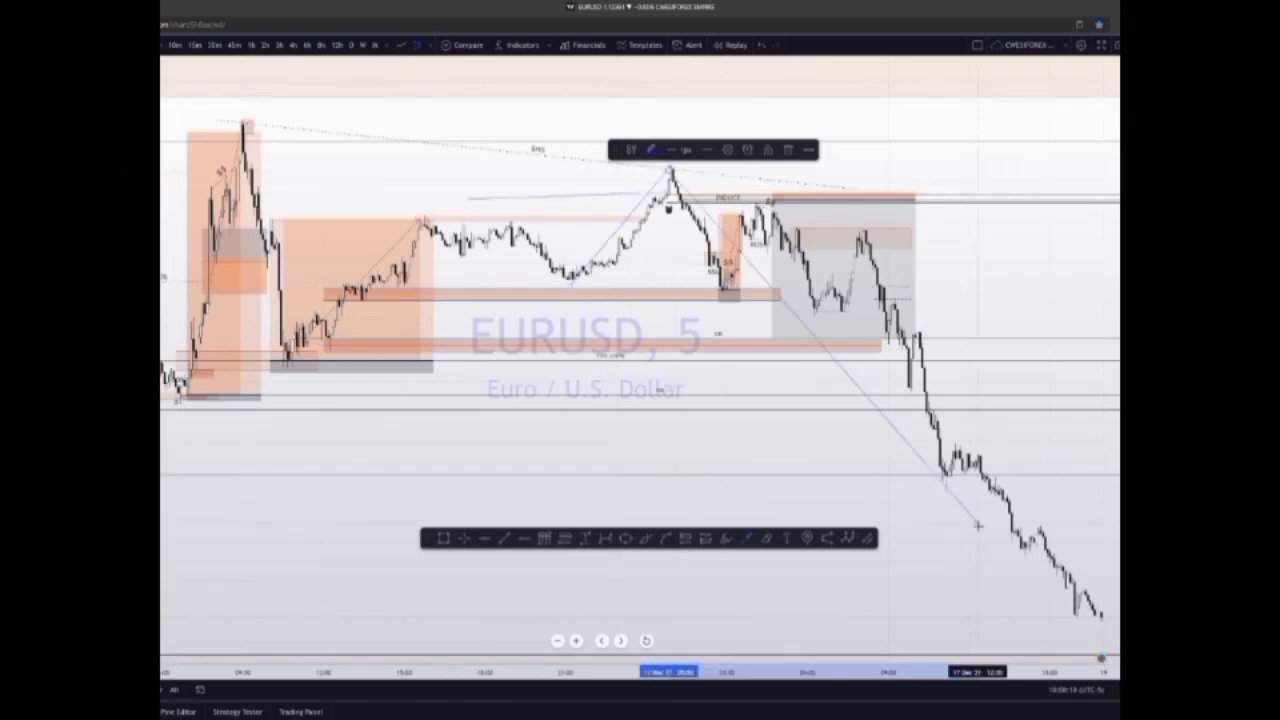
Below price on the 4-minute chart, add a down-candle rectangle and a flat baseline to the schematic candle boxes.
drag(873, 458, 648, 173)
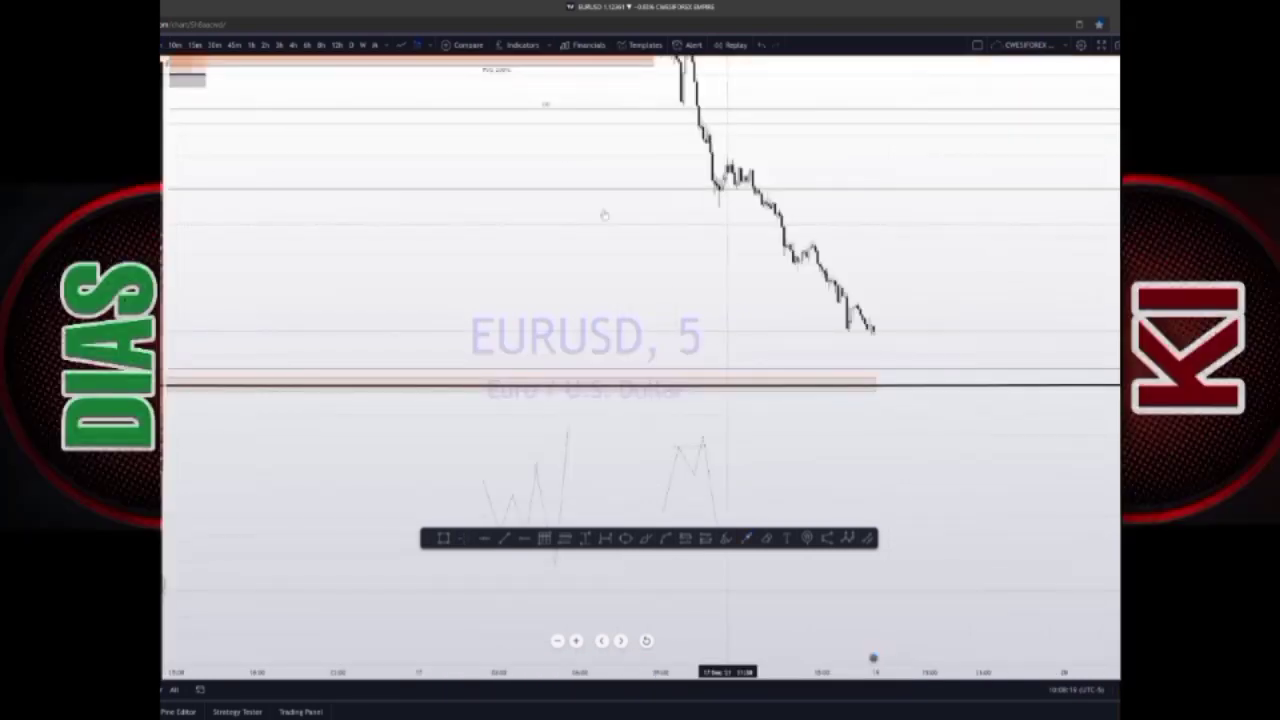
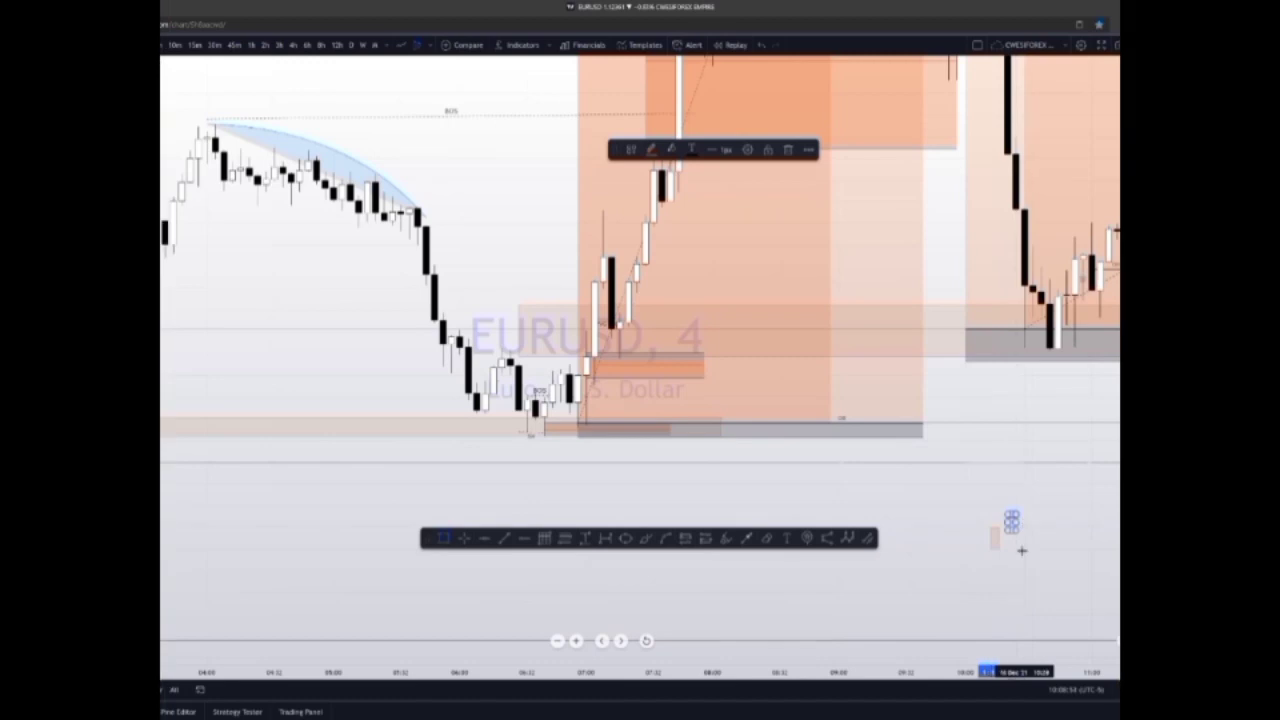
click(1020, 558)
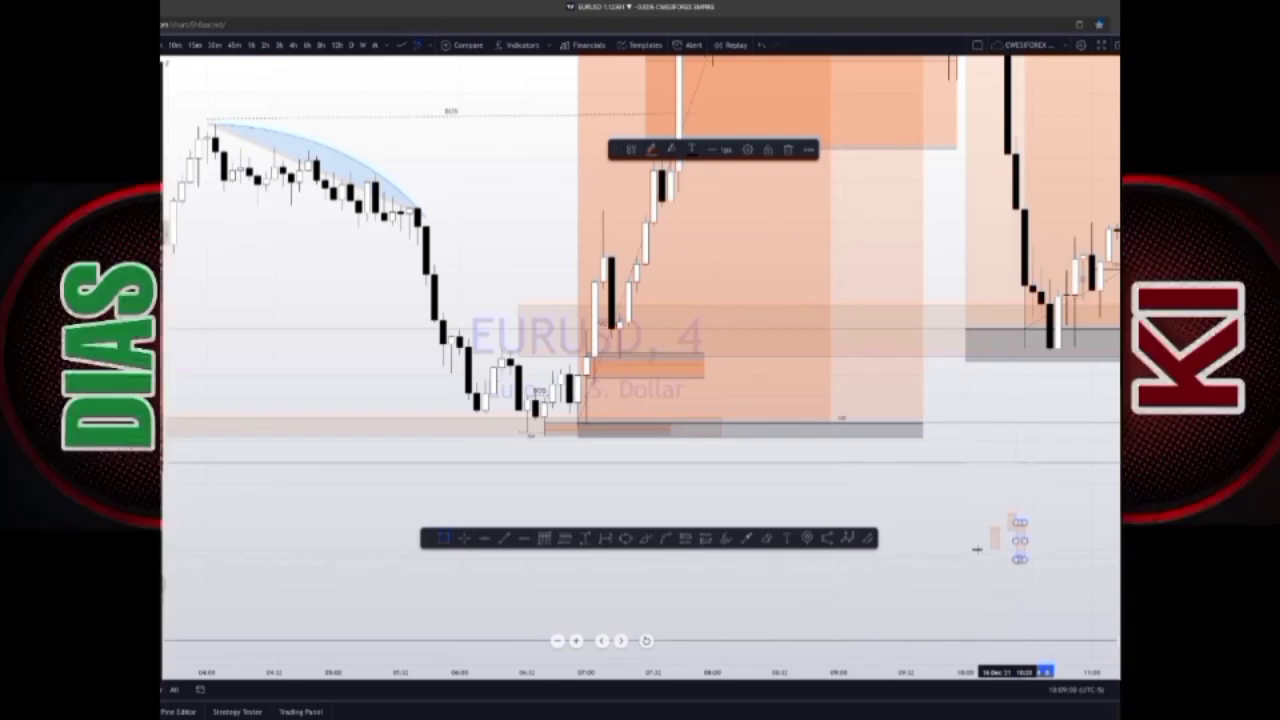
click(974, 549)
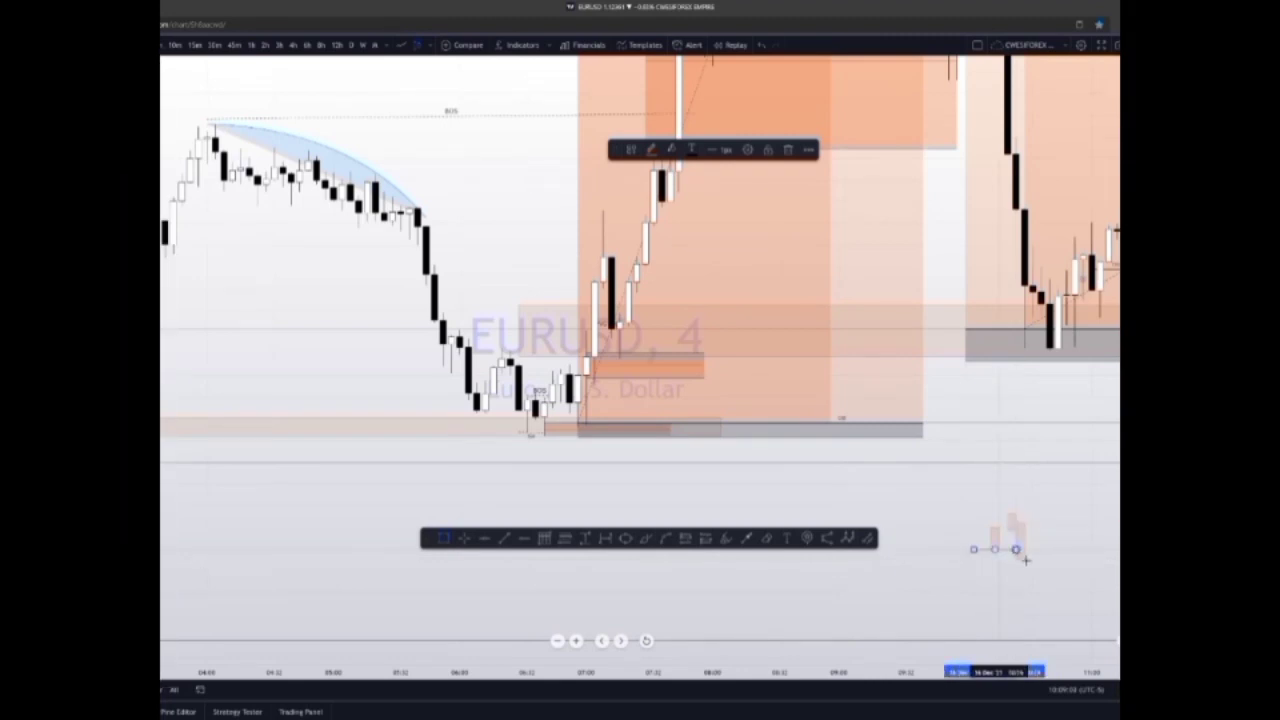
Draw a tall, narrow rectangle rising from the base of the last schematic candle, discarding the wider first attempt.
click(1023, 558)
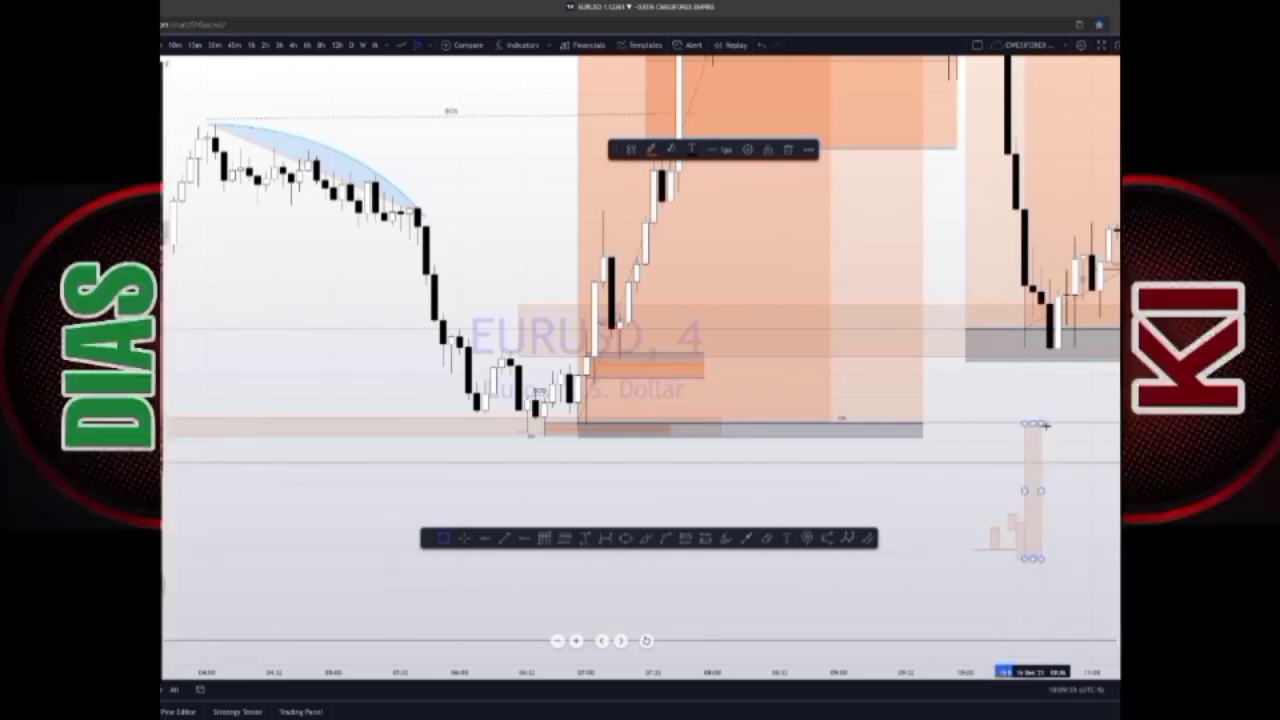
key(Escape)
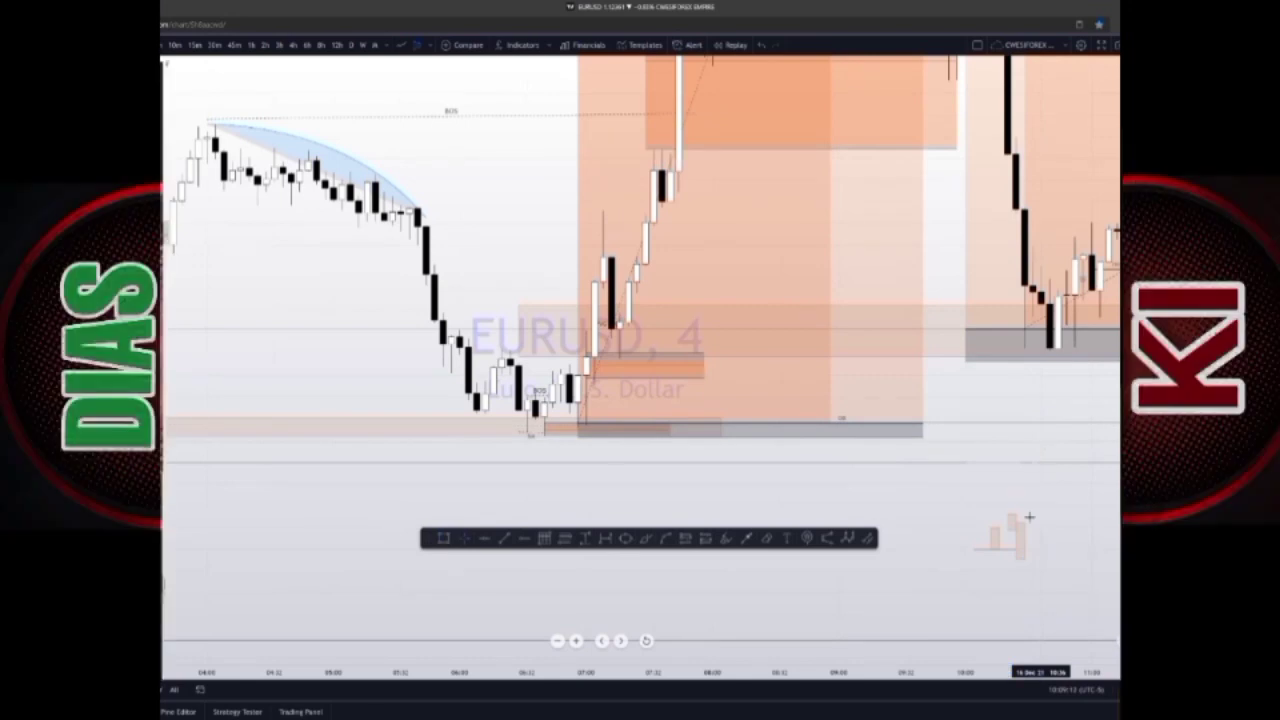
key(alt+shift+r)
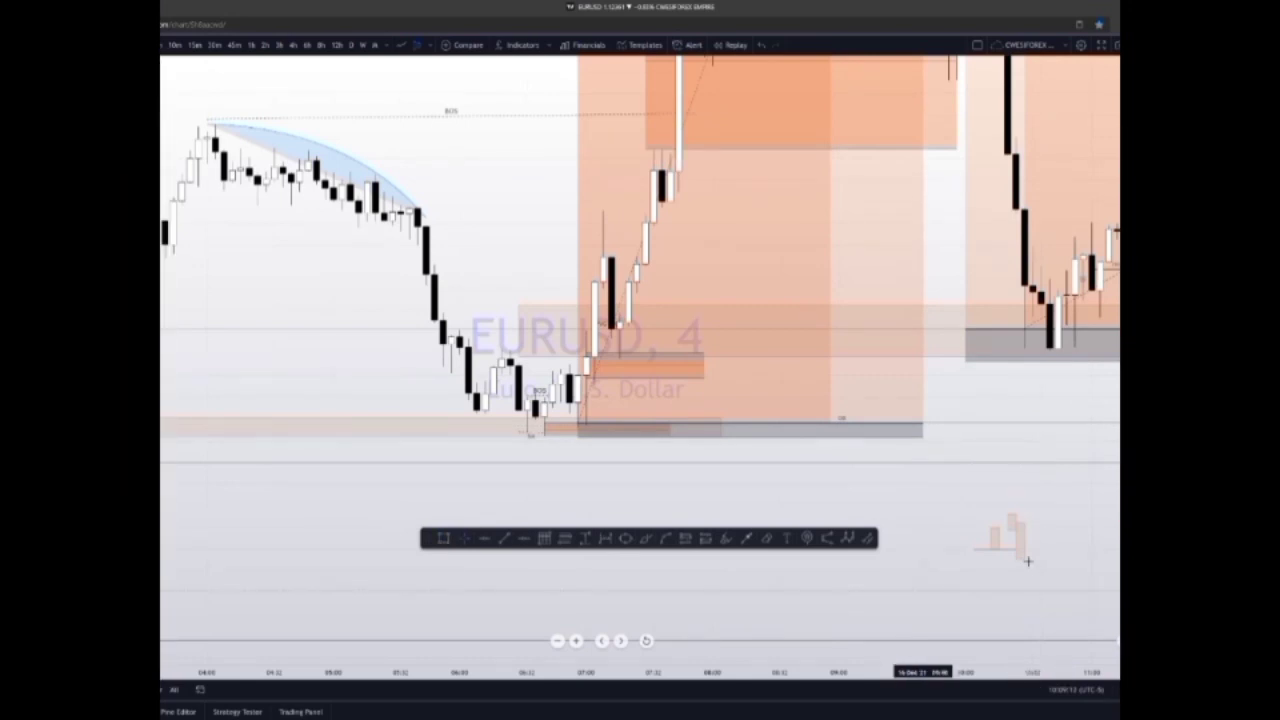
click(1028, 561)
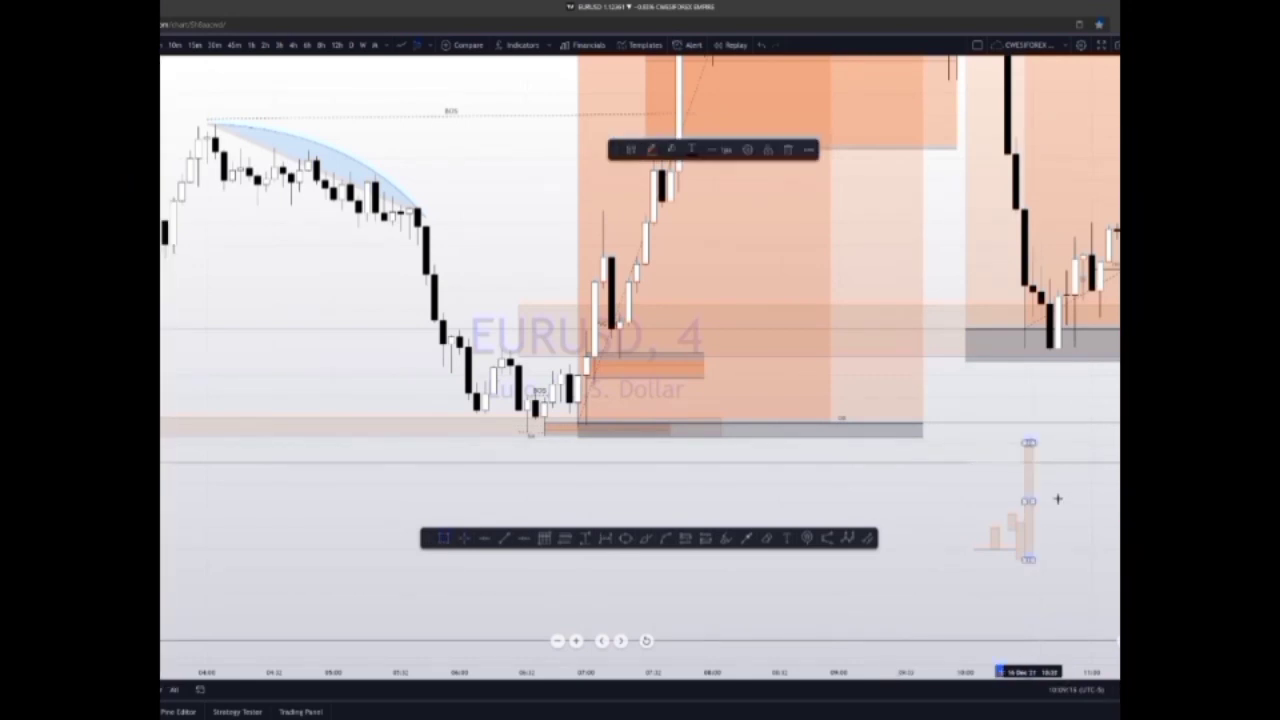
Draw a two-tone zone spanning the height of the schematic down candle, from 10:24 to about 11:16.
drag(1058, 500, 802, 397)
scroll(580, 420, up, 2)
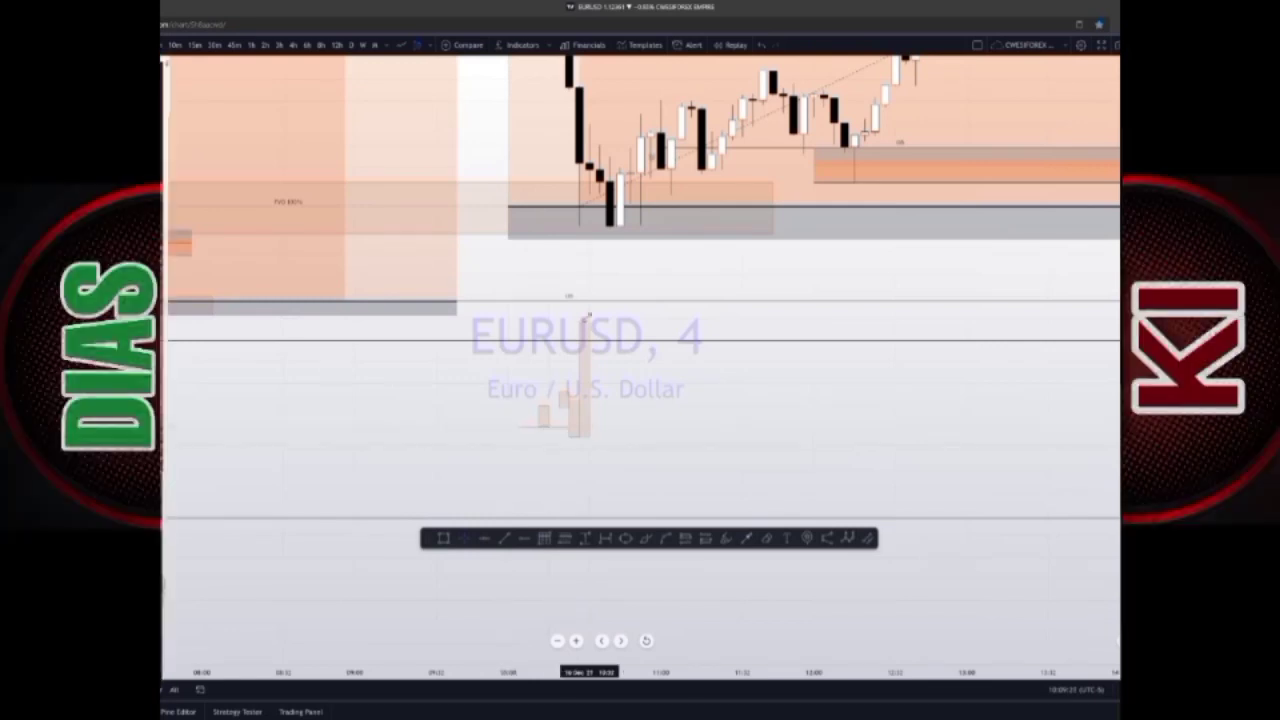
drag(411, 425, 768, 546)
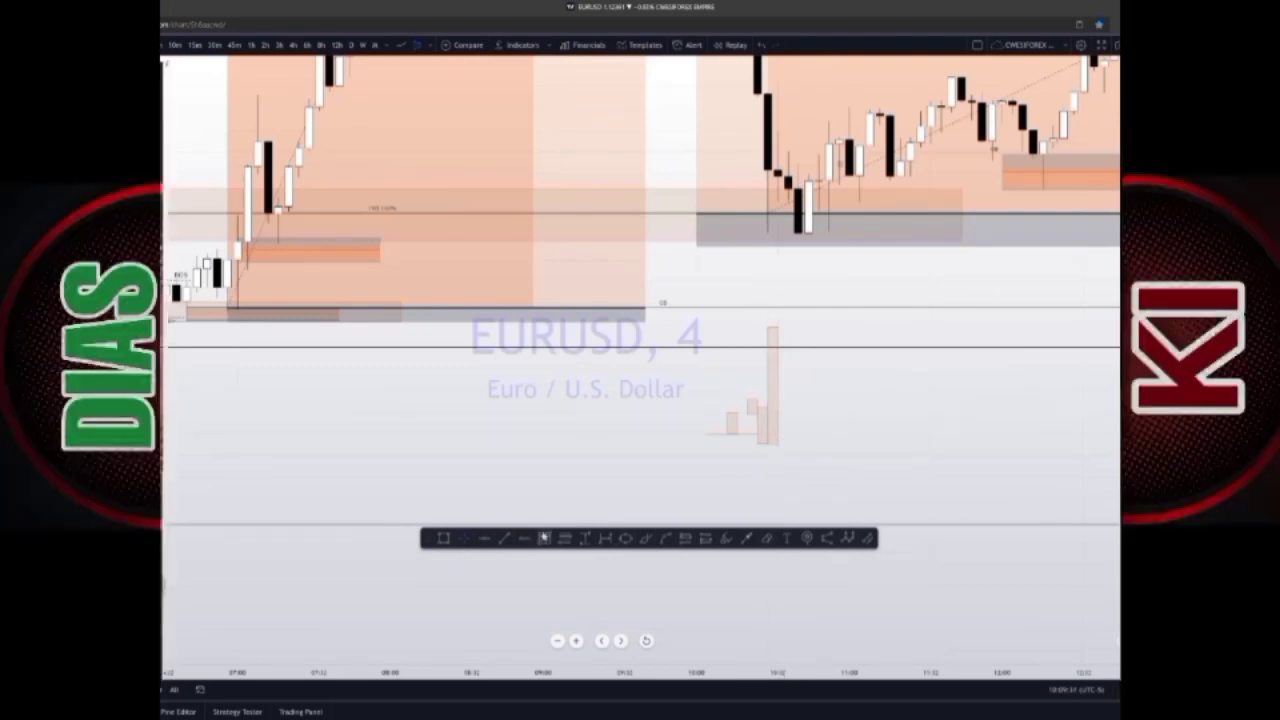
click(544, 538)
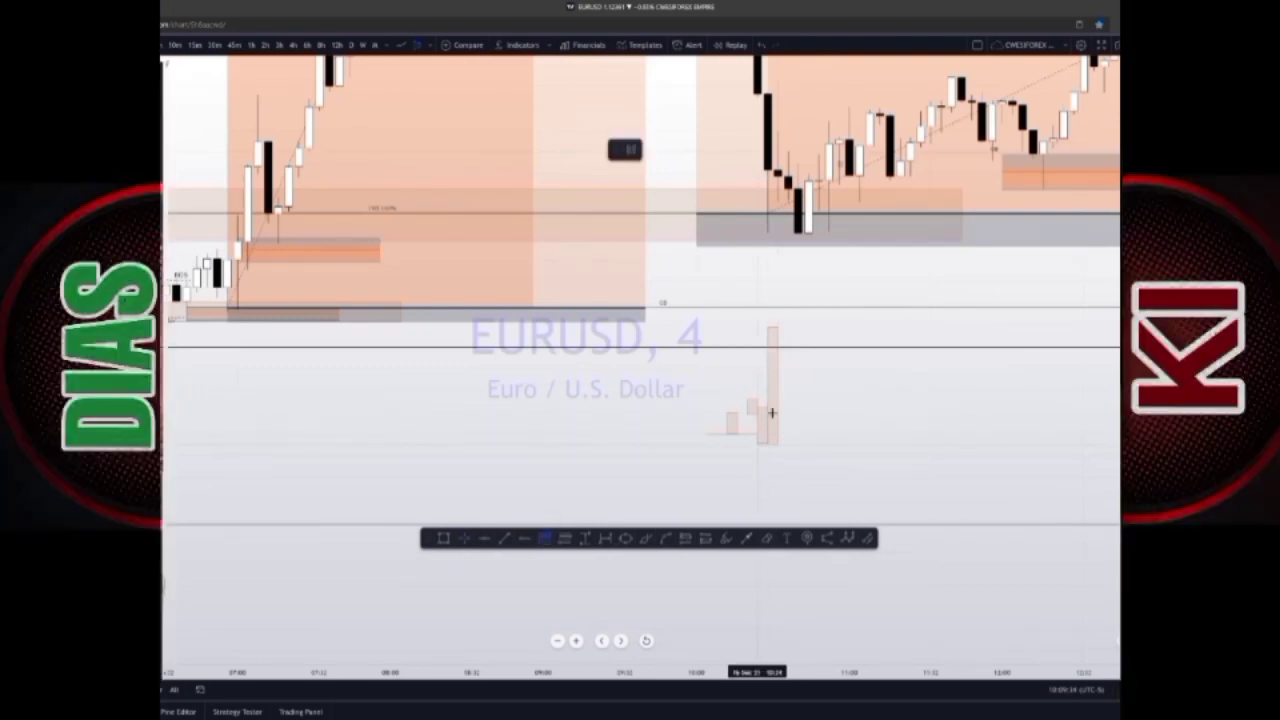
click(757, 444)
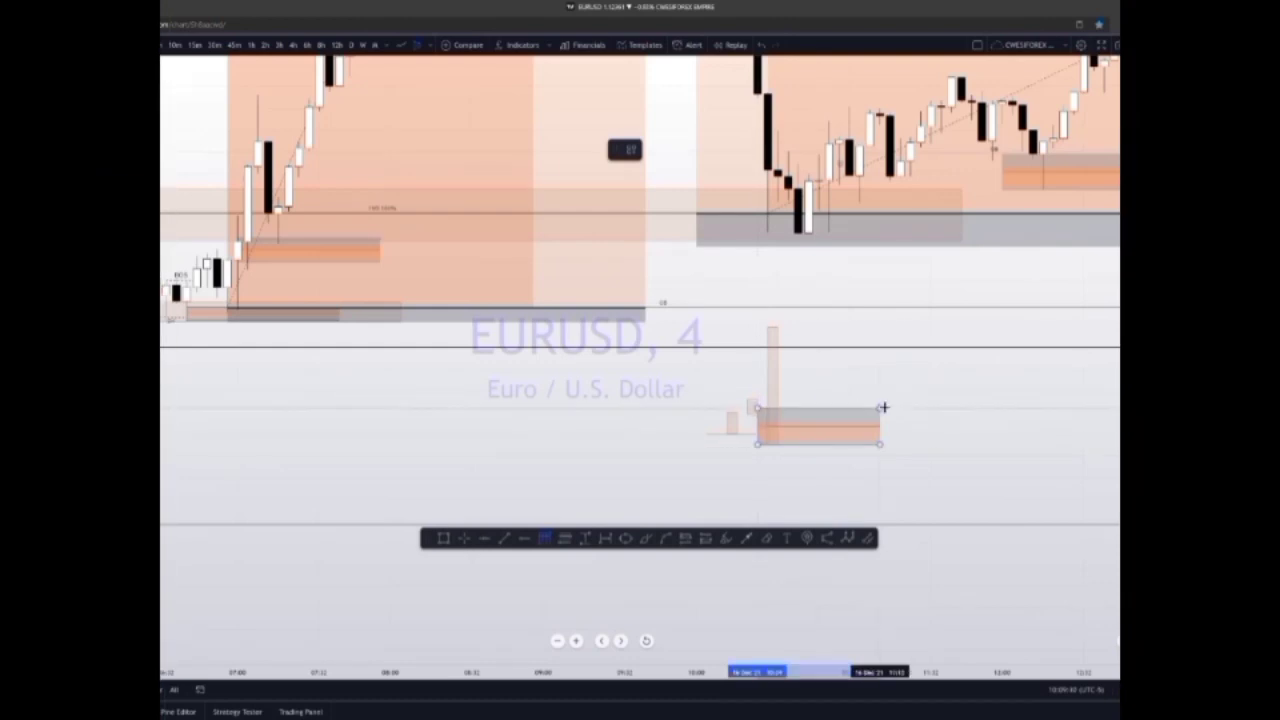
drag(884, 407, 890, 407)
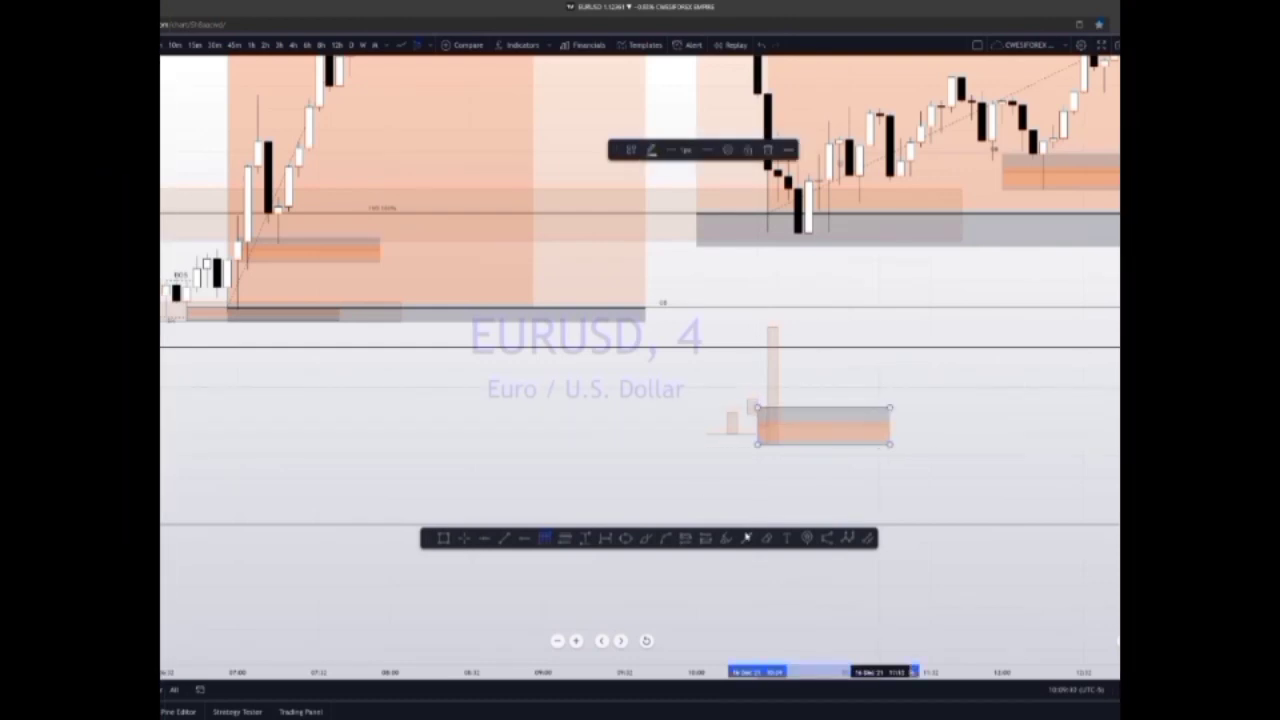
Draw a V-shaped path from the tall schematic candle's top down into the zone and up beyond that top.
click(746, 538)
click(776, 330)
click(797, 393)
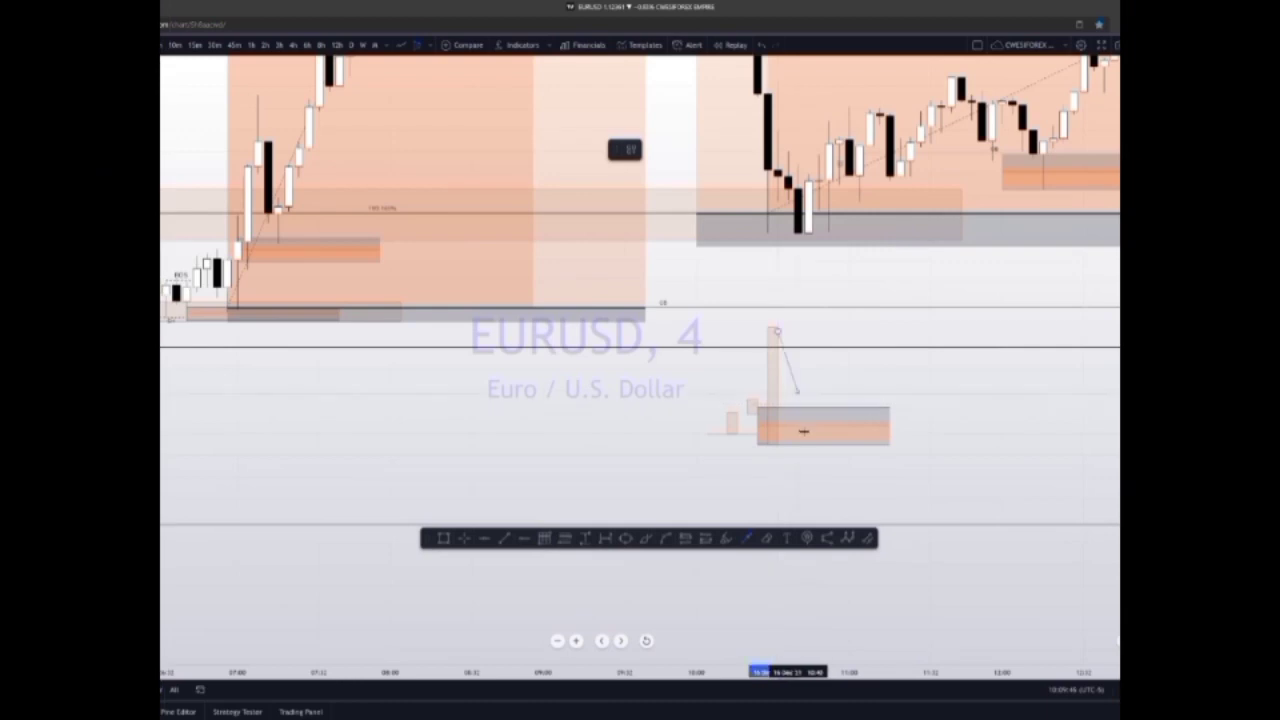
click(806, 431)
click(848, 286)
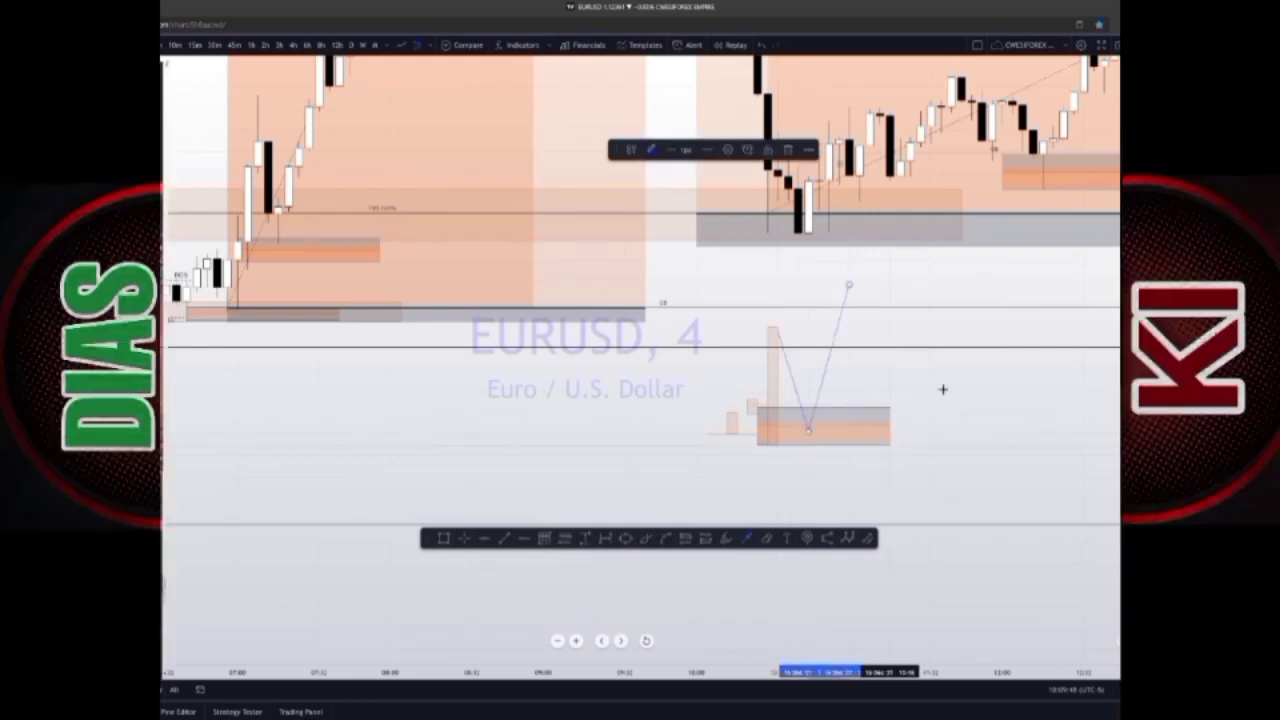
click(738, 512)
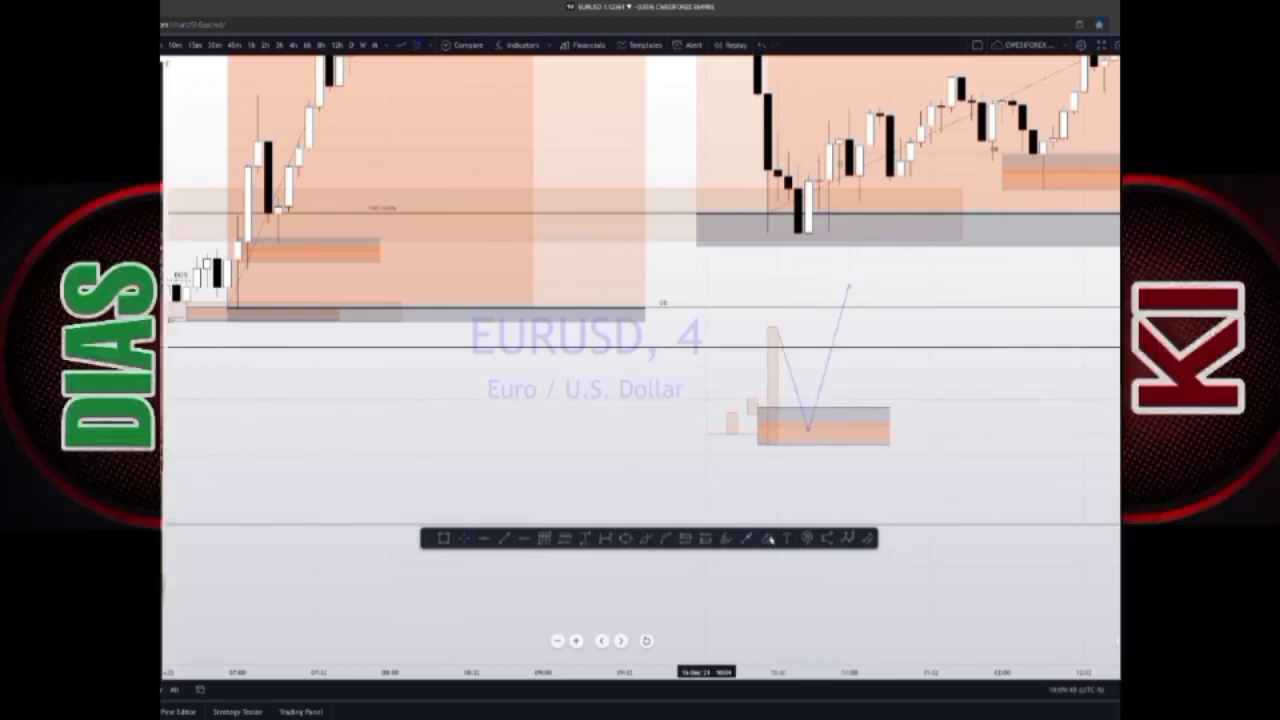
Erase the two-tone zone and the remaining schematic candle drawings below price.
click(768, 538)
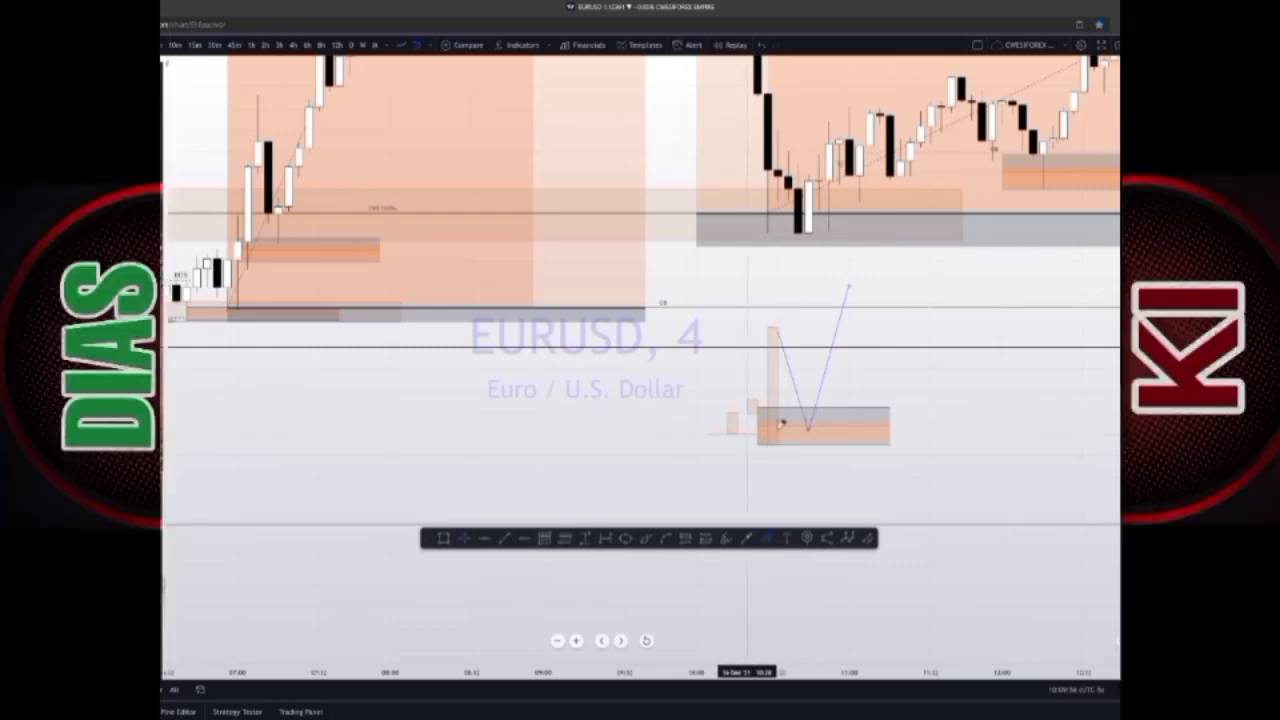
click(777, 428)
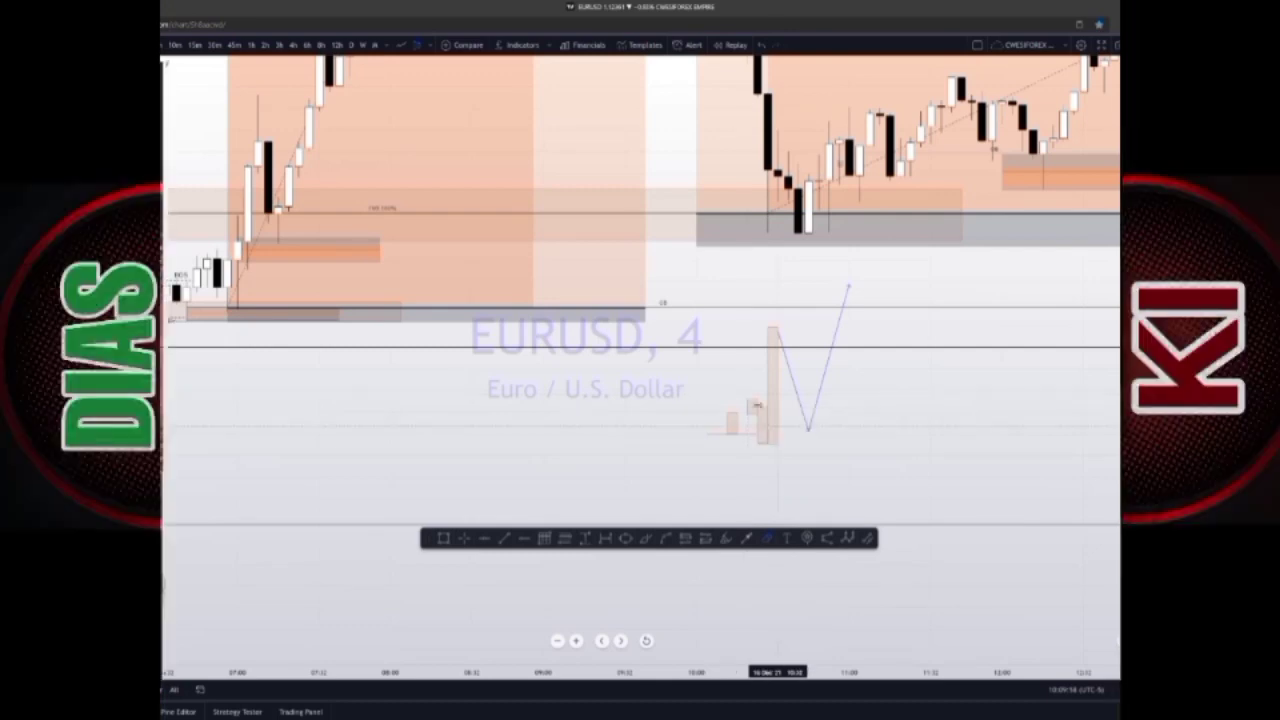
click(757, 405)
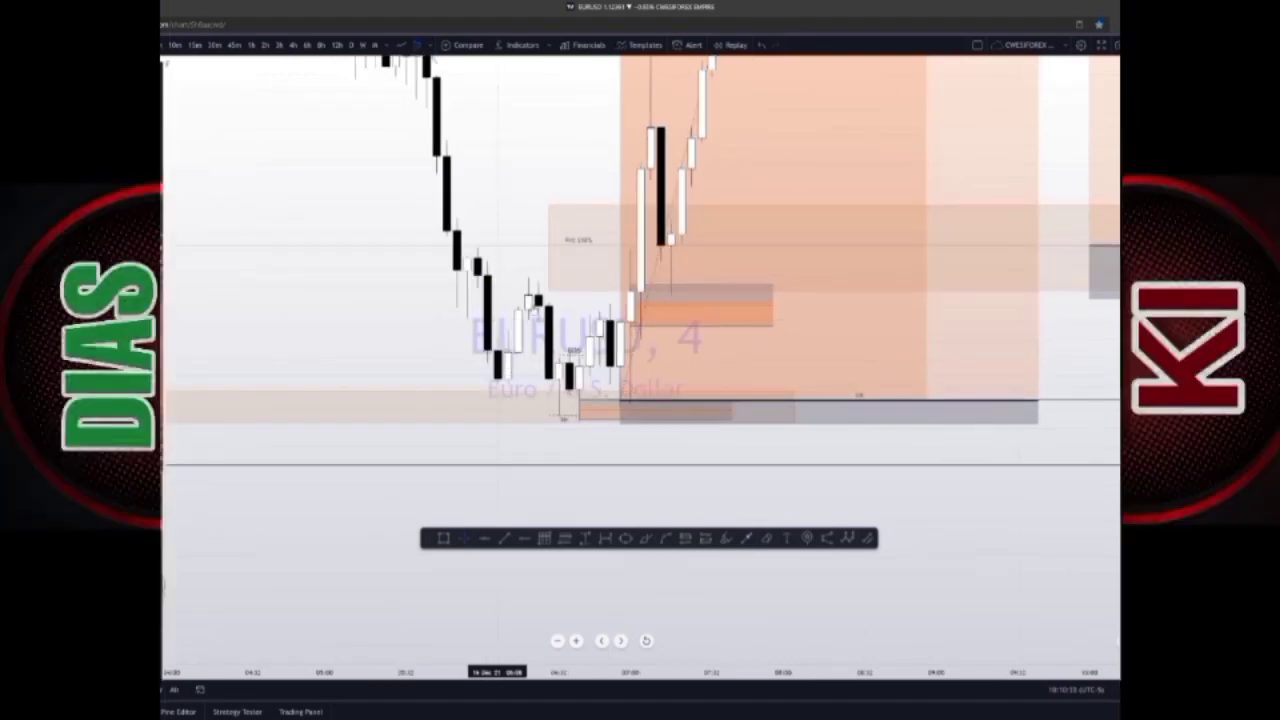
Draw a short flat line beneath the first 16 December low, from about 06:04 to 06:16, and apply the SSL template.
click(507, 538)
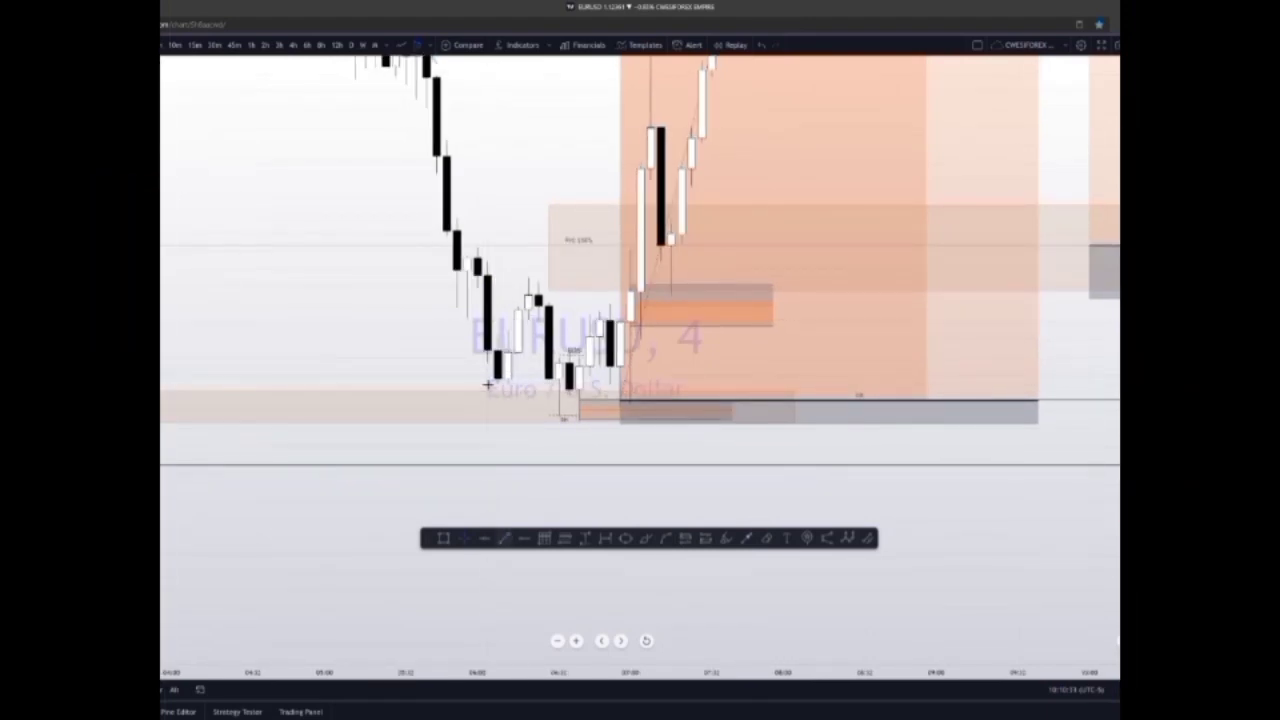
click(488, 385)
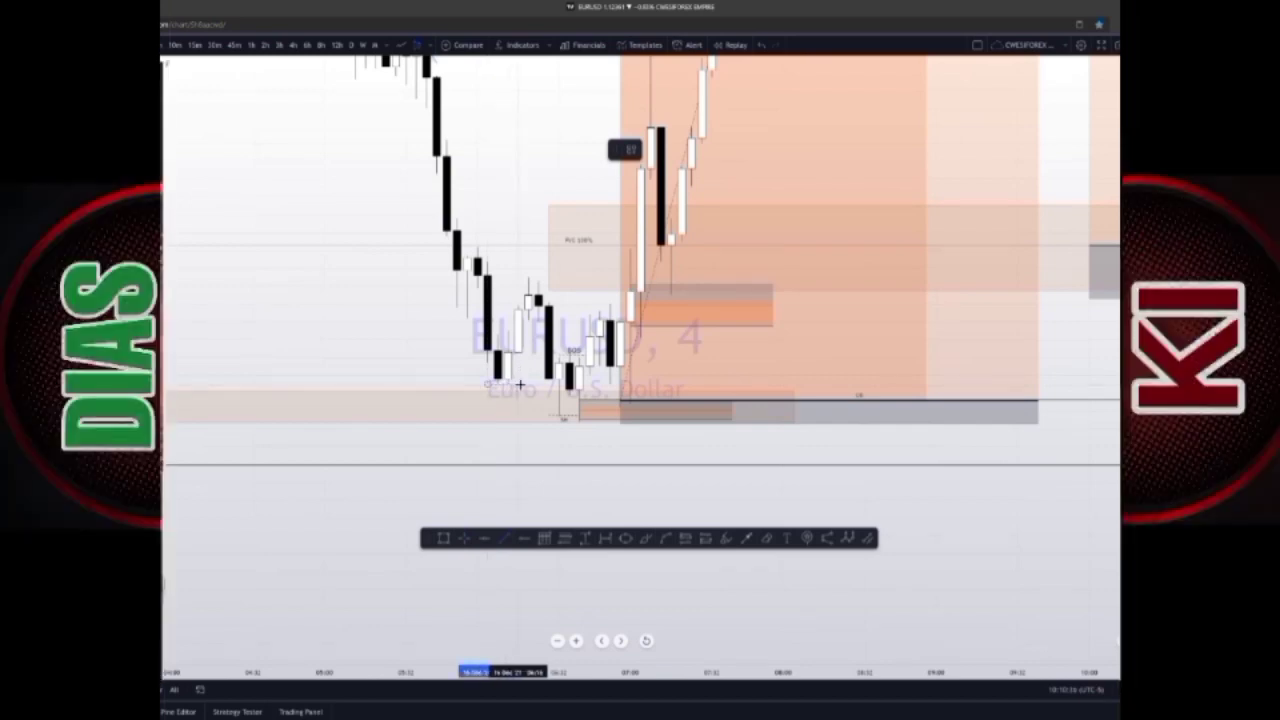
click(518, 384)
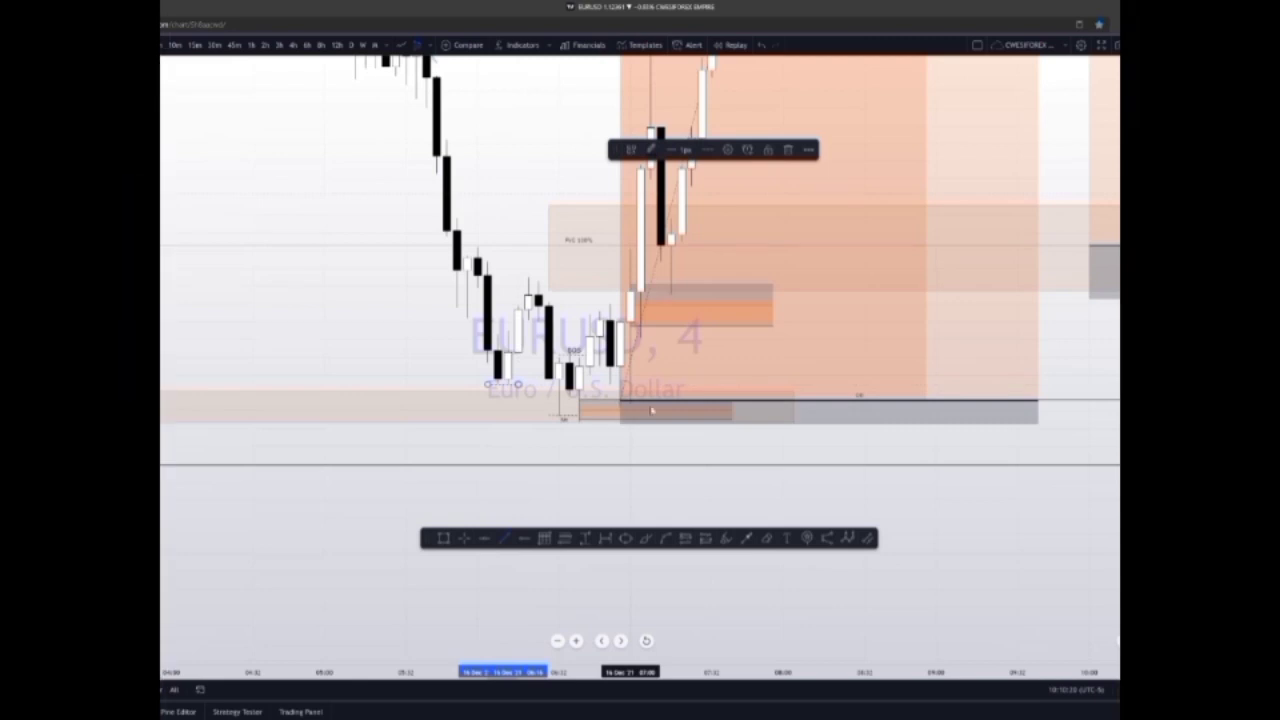
click(631, 149)
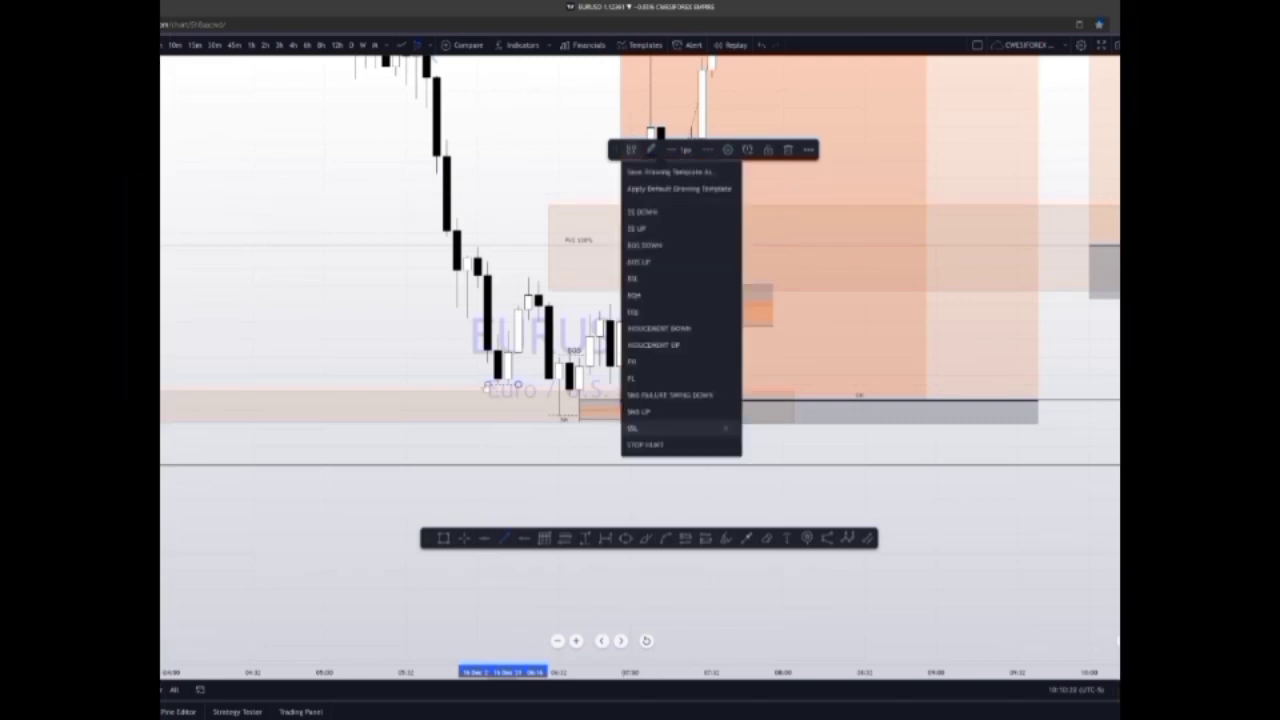
click(633, 428)
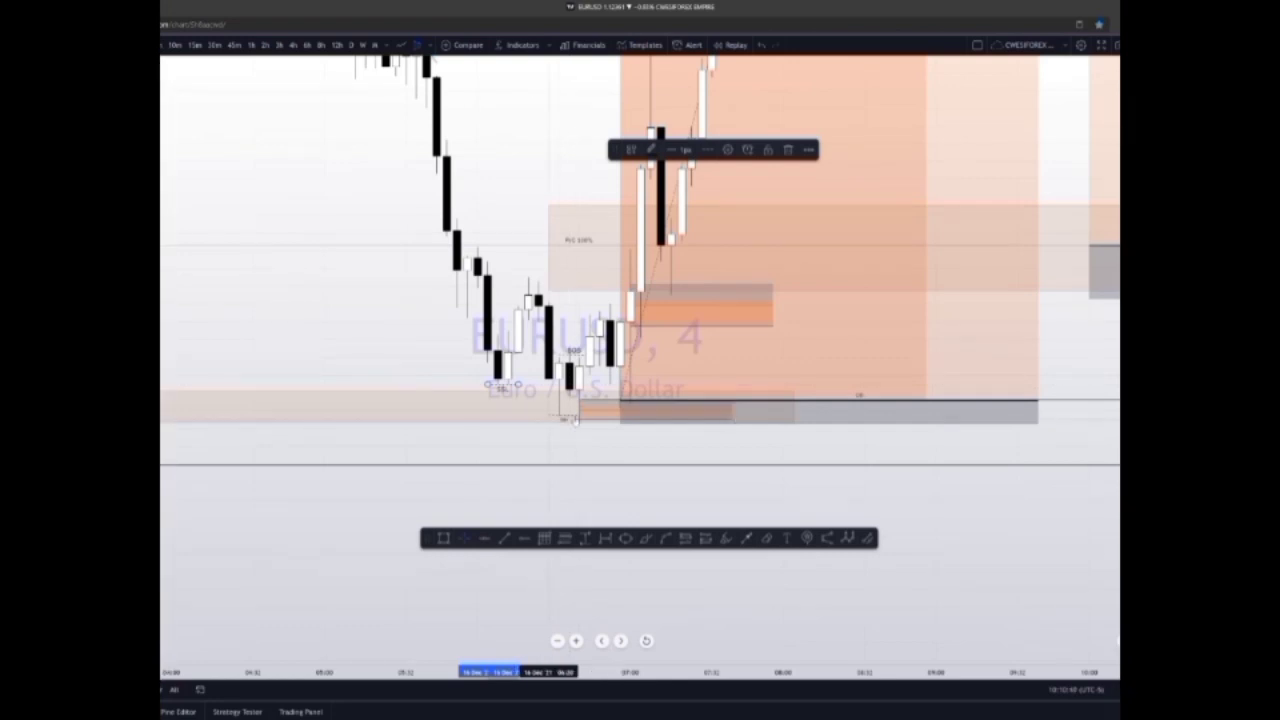
Examine the existing short line beneath the sweep low after the SSL line, and the zone around it, on the 4-minute chart.
click(582, 416)
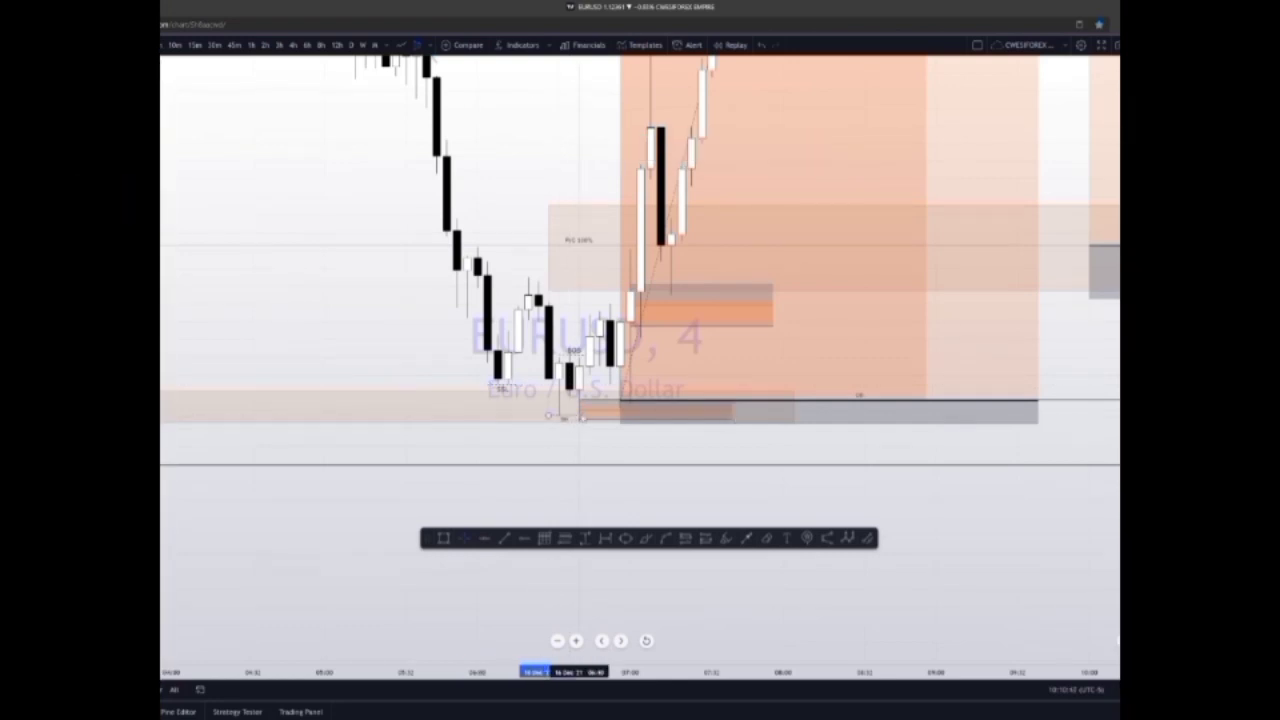
click(560, 420)
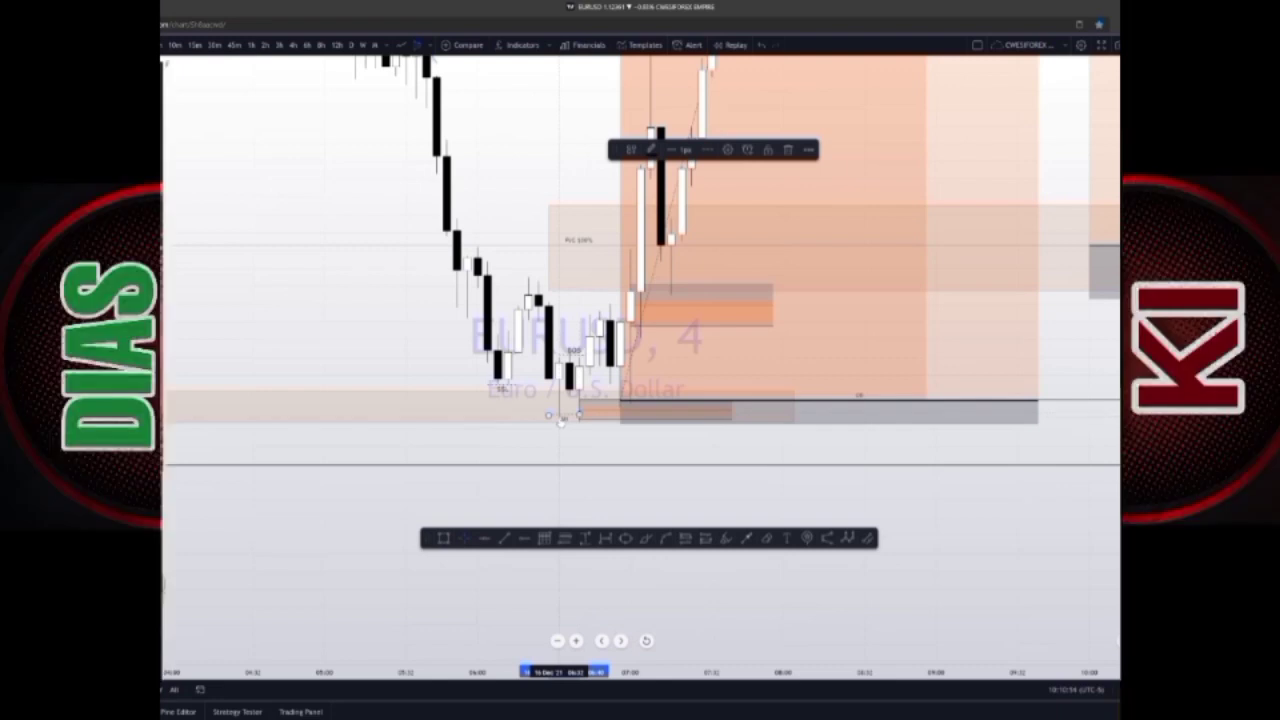
click(574, 443)
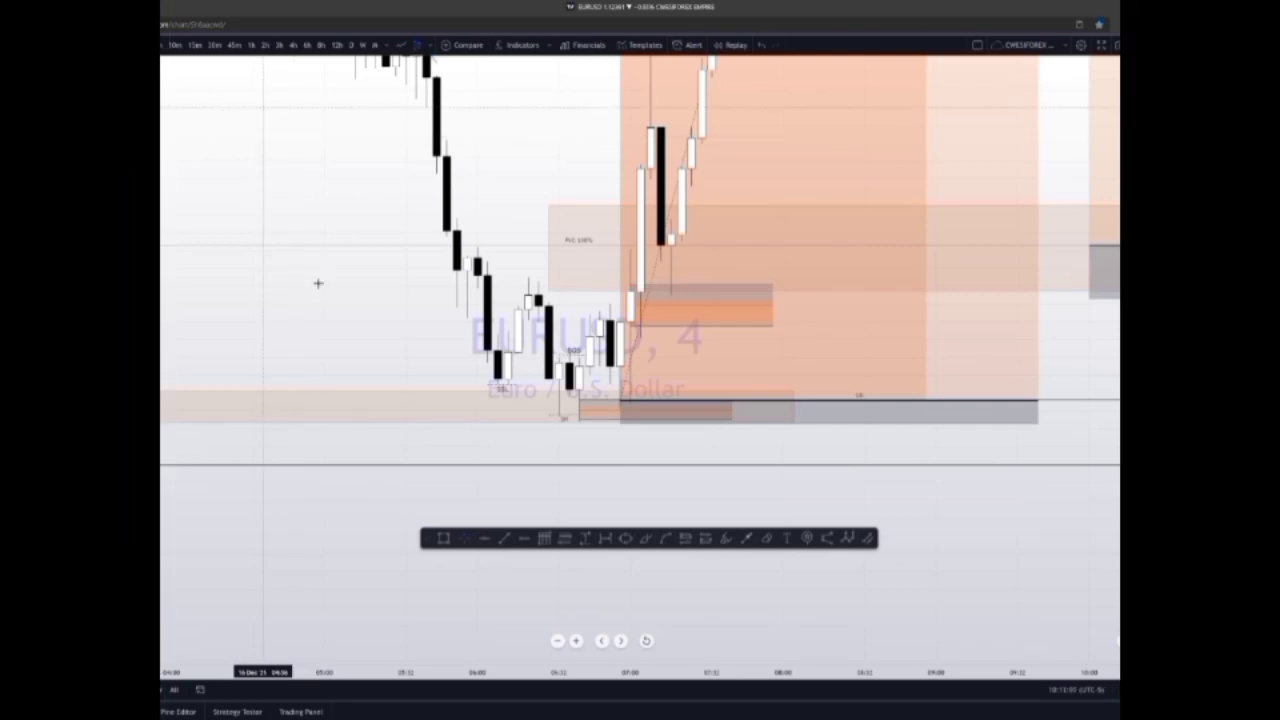
scroll(330, 232, down, 2)
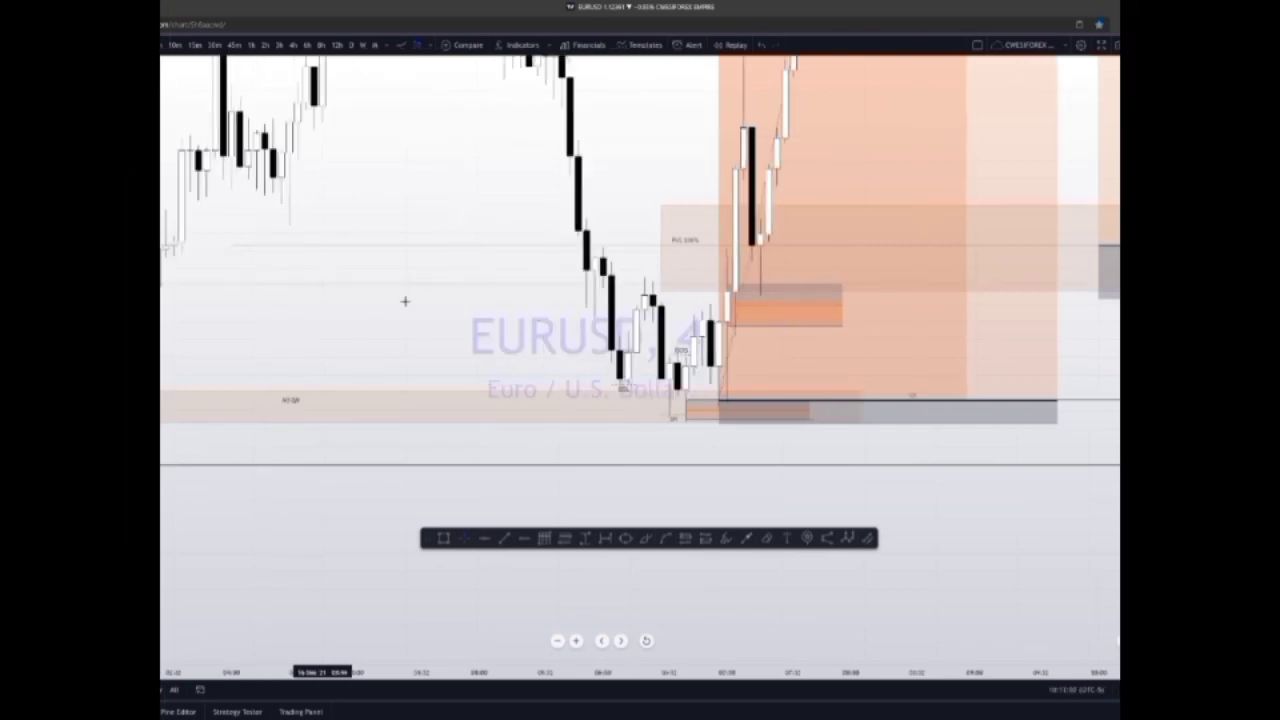
scroll(335, 296, up, 1)
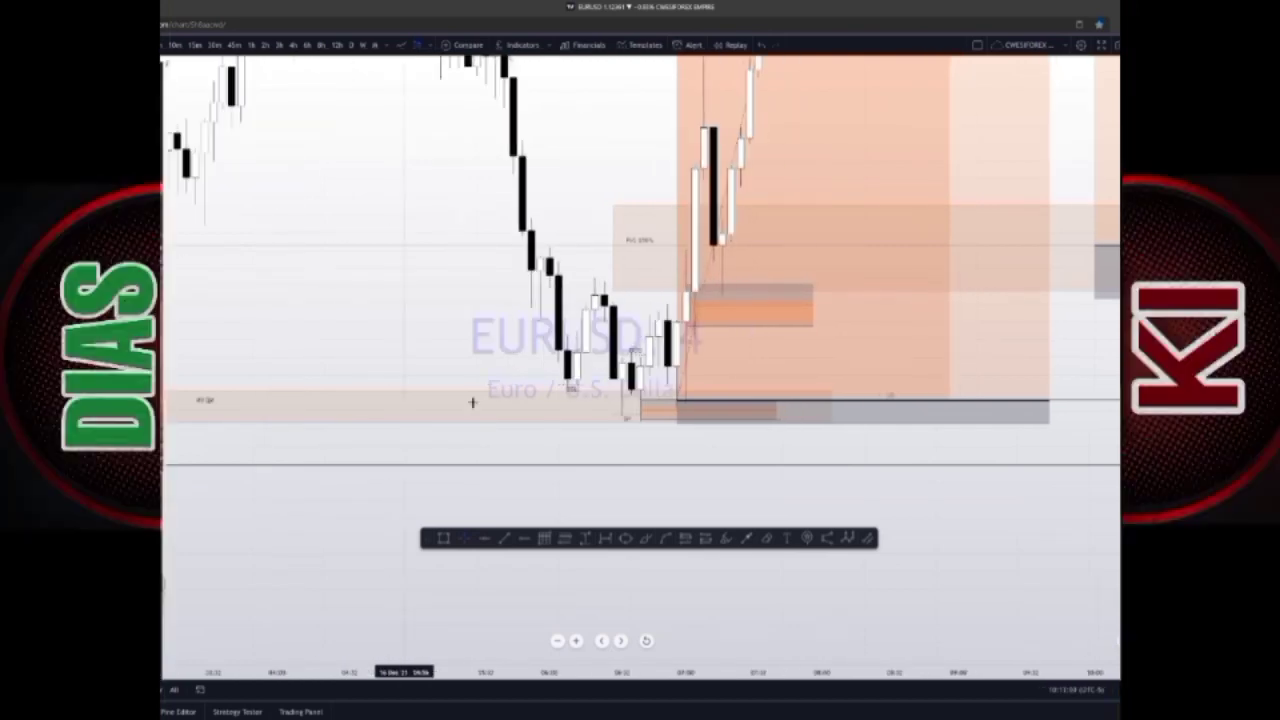
drag(404, 300, 335, 296)
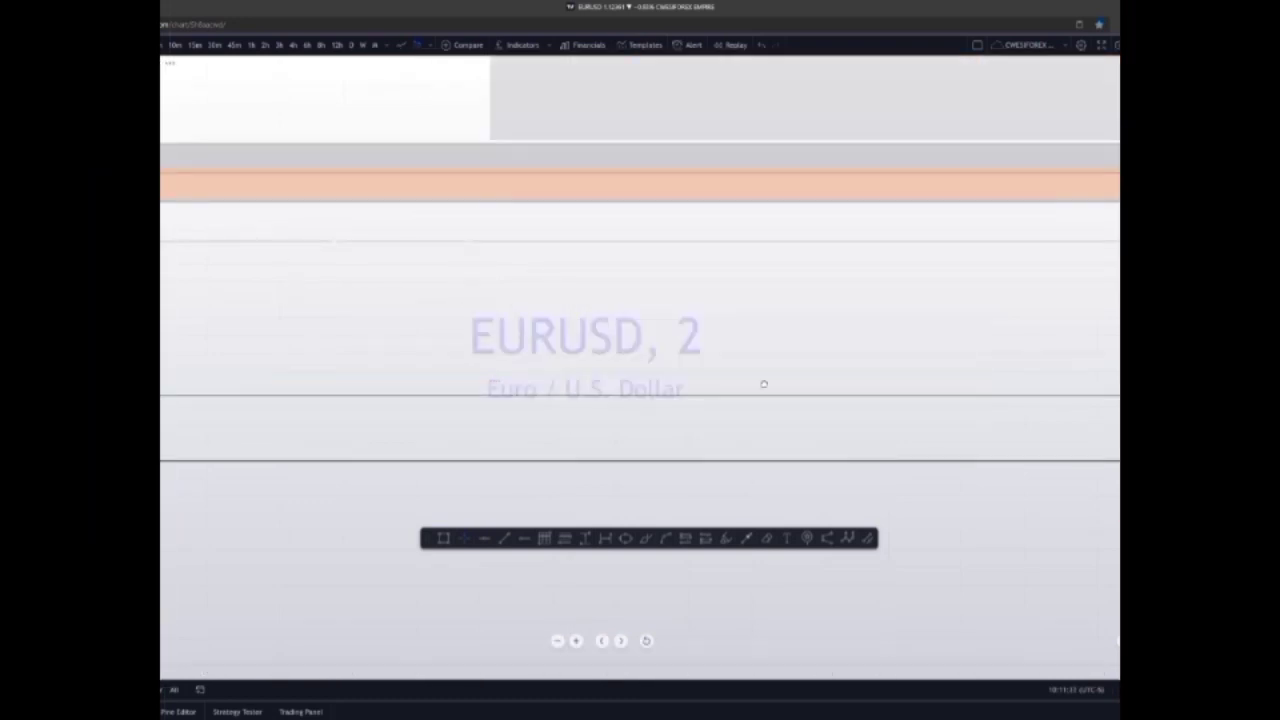
Examine the 16 December sweep low, the rally from 07:00 and the marked zones on the 2-minute chart.
drag(289, 277, 669, 406)
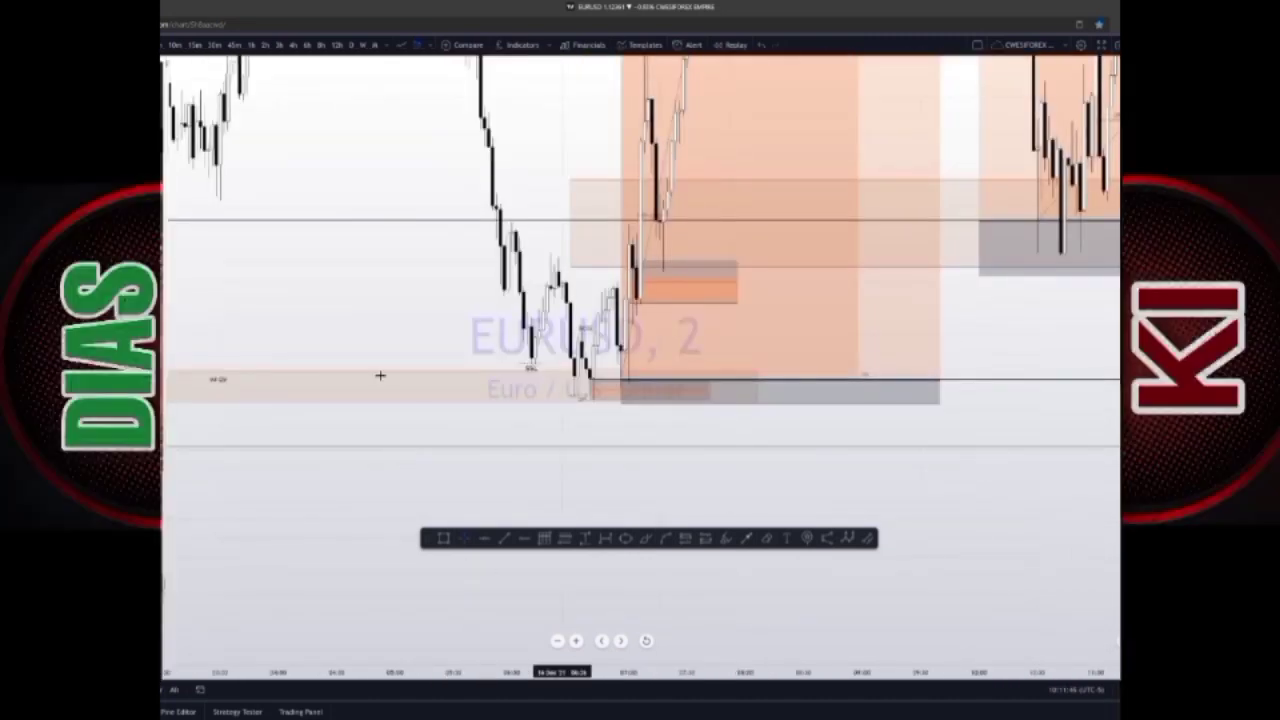
click(630, 384)
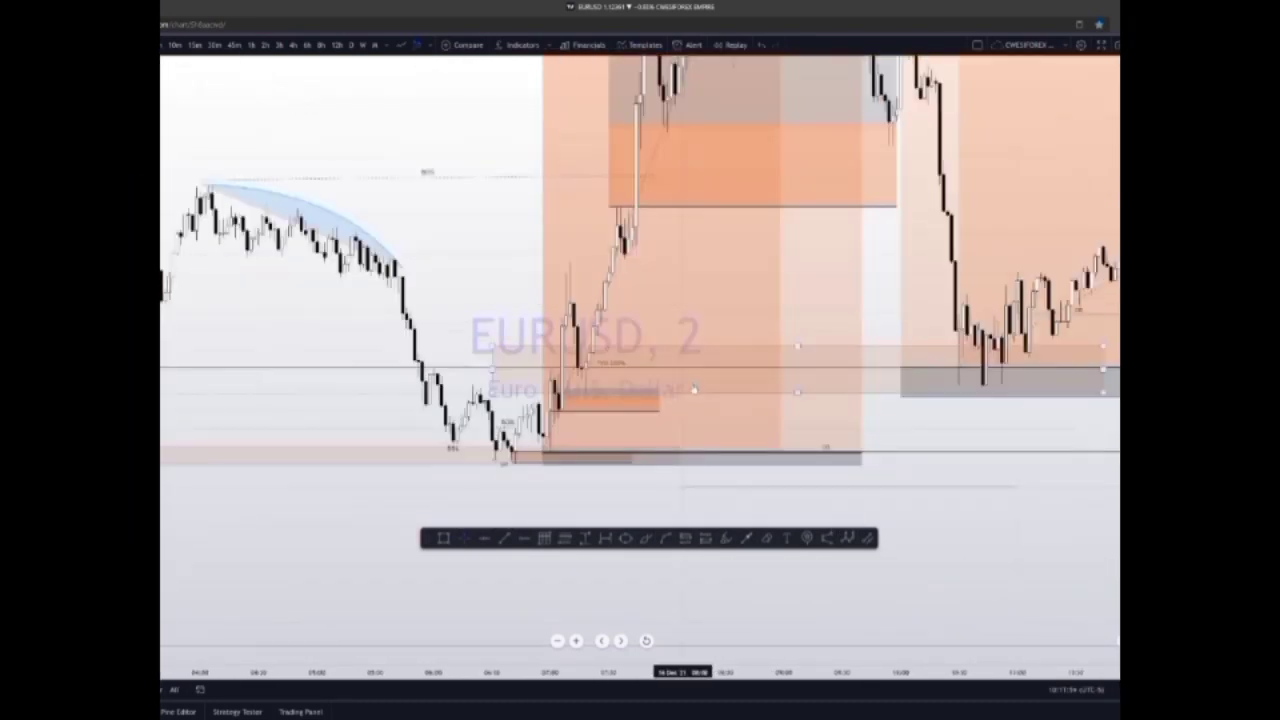
click(693, 386)
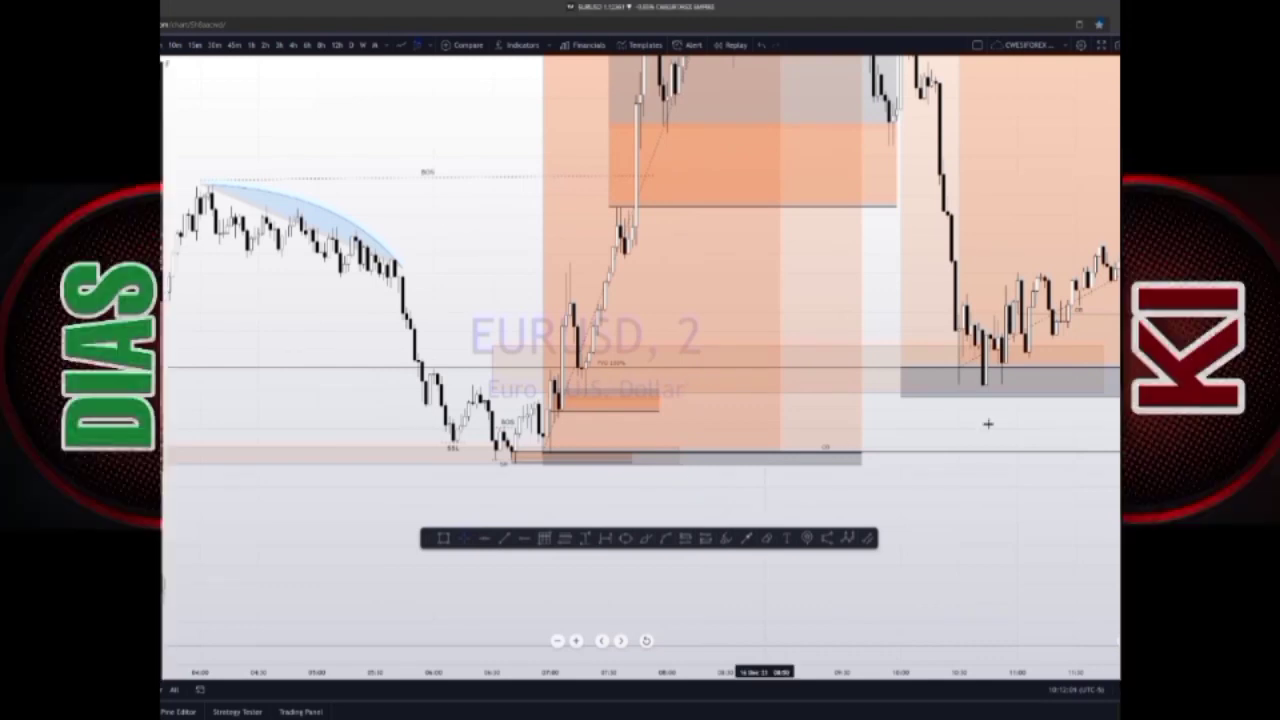
drag(1142, 335, 1142, 430)
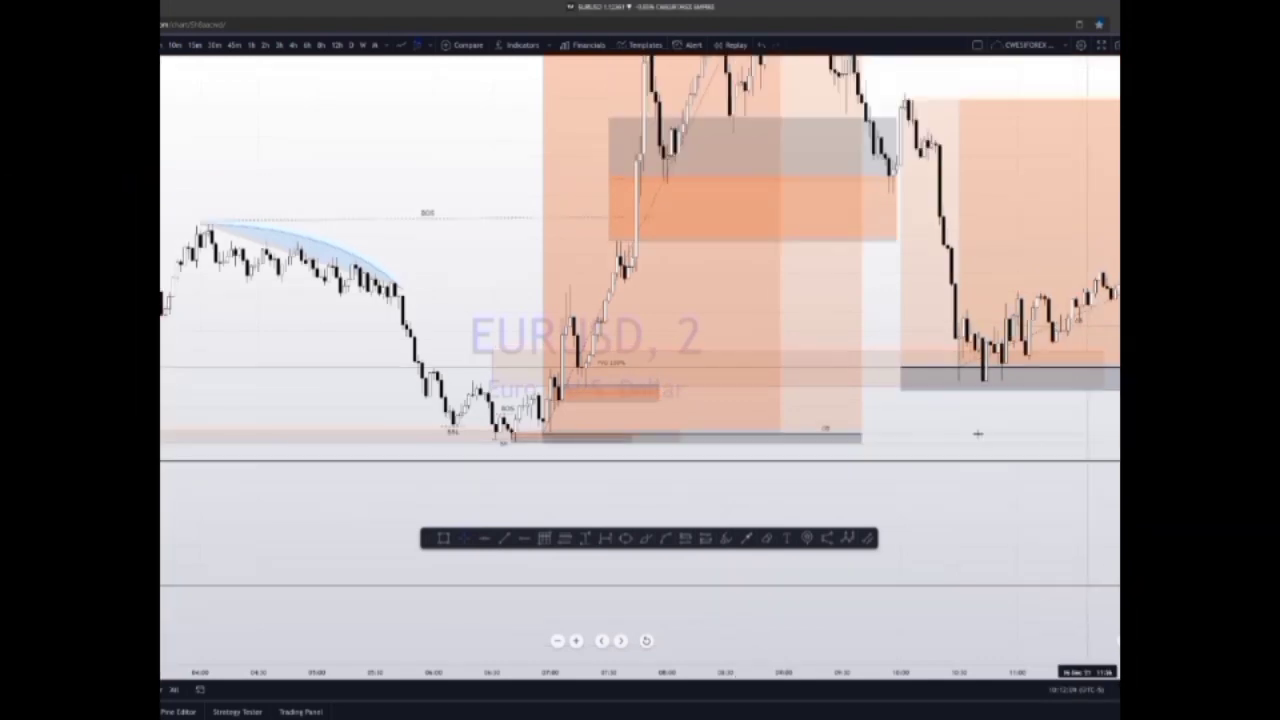
drag(1047, 340, 1035, 365)
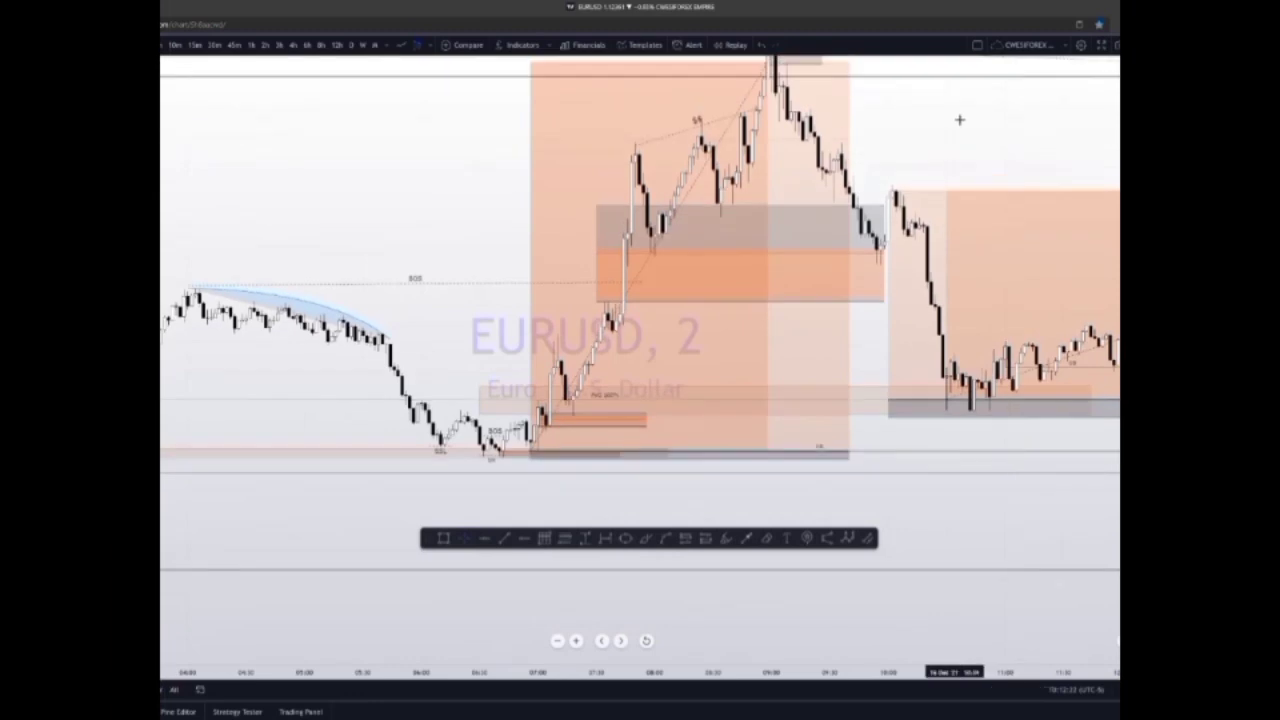
click(718, 272)
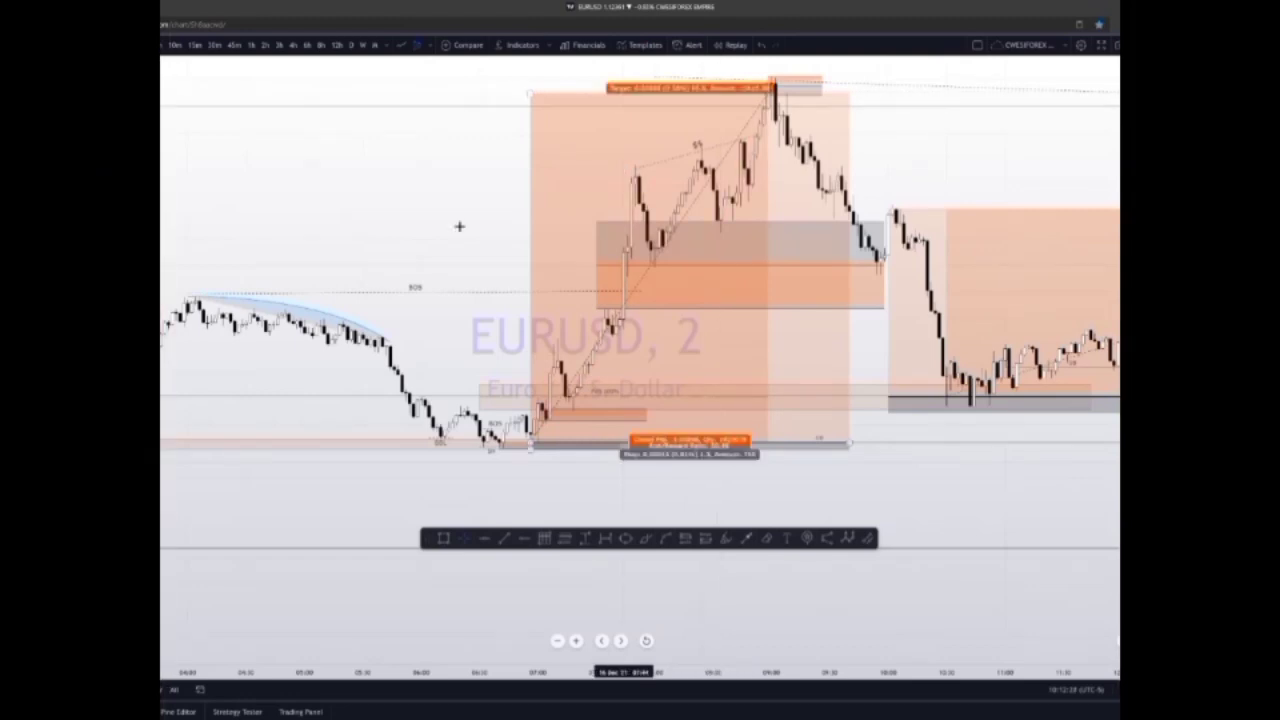
scroll(409, 222, down, 1)
scroll(428, 206, down, 1)
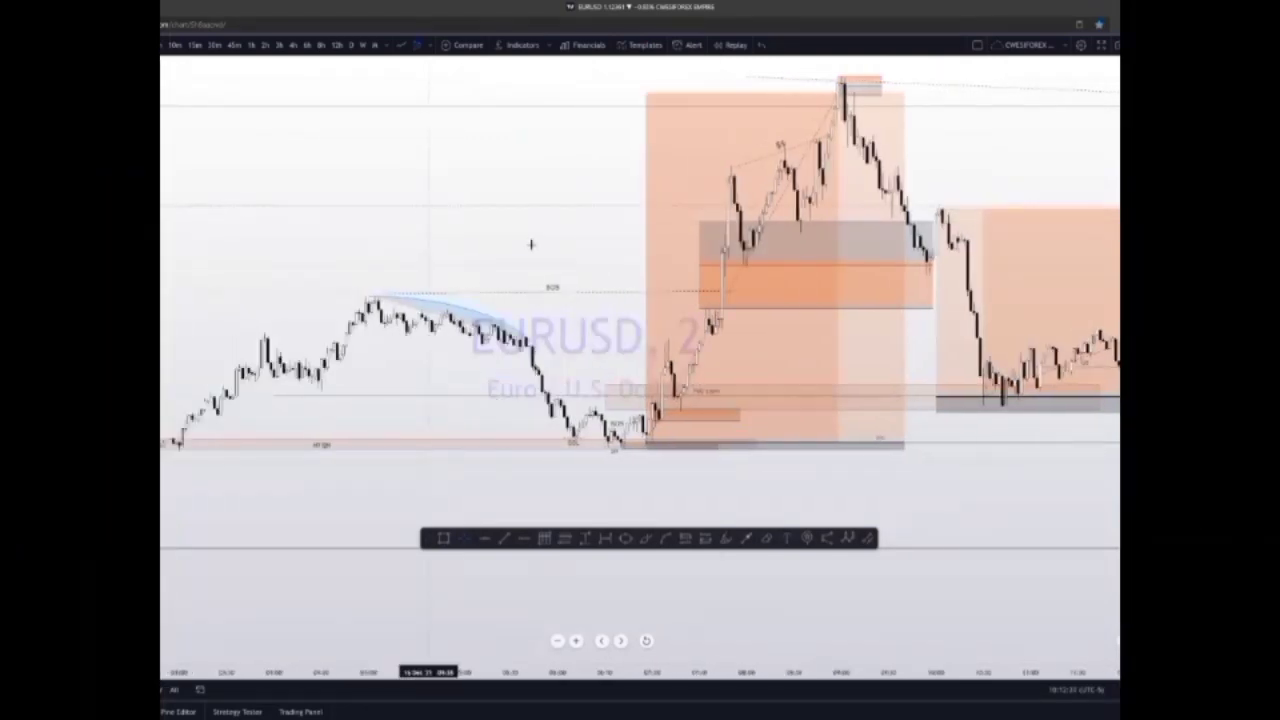